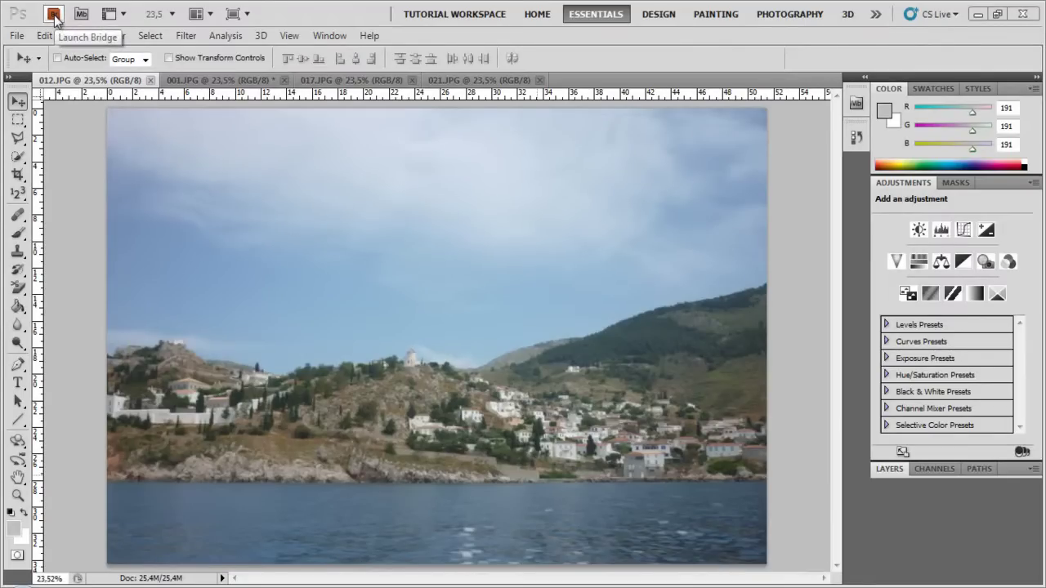
Step: Launch Bridge and Mini Bridge, collapse the Mini Bridge panel, then open View Extras
click(54, 16)
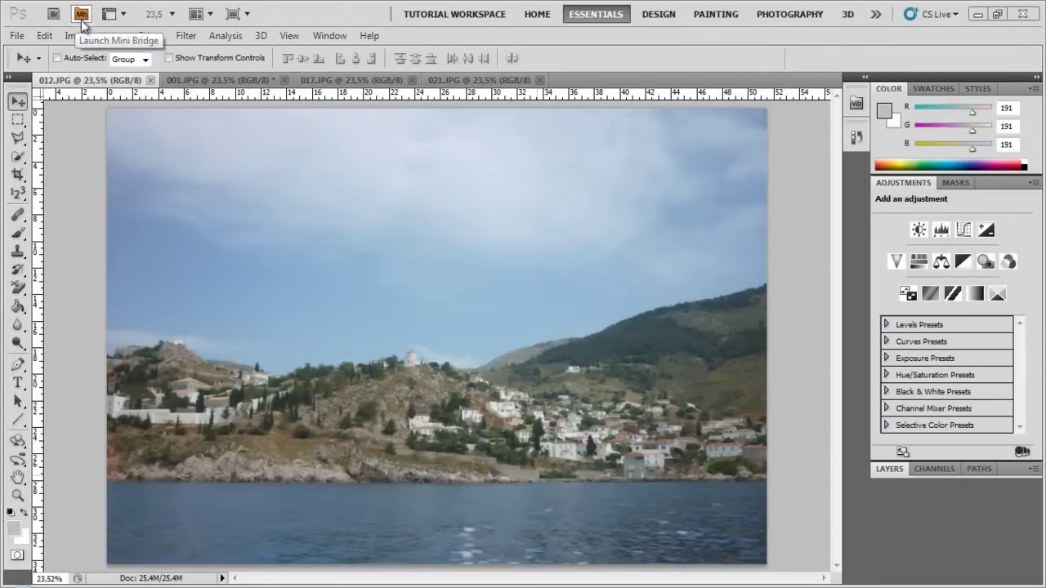
click(82, 20)
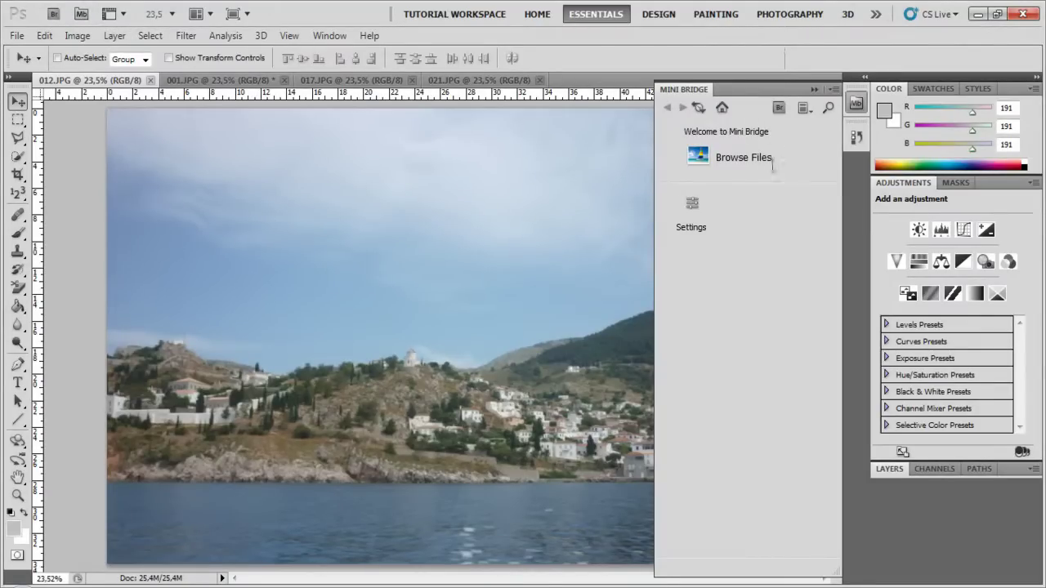
click(856, 103)
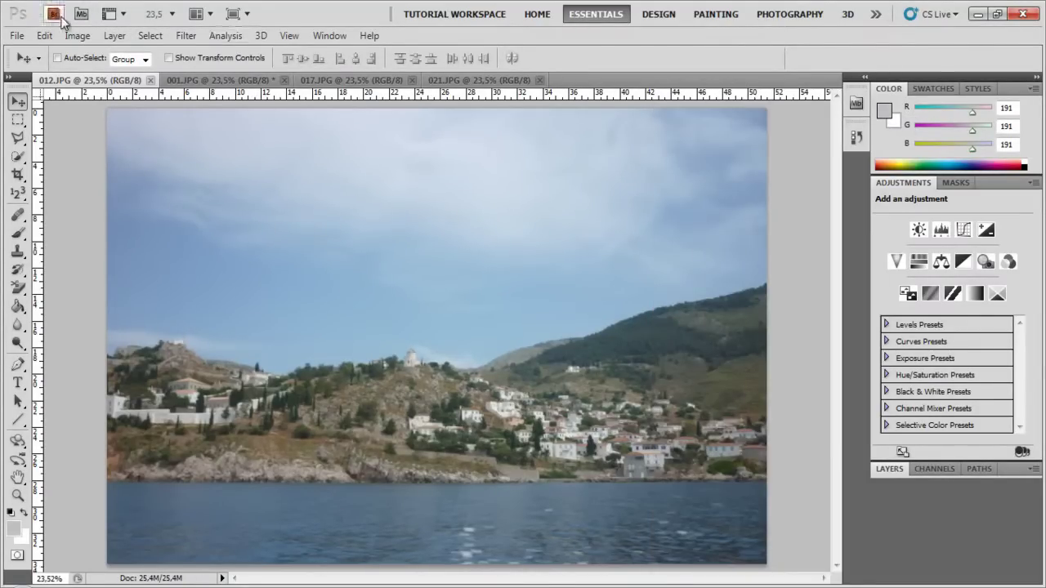
click(117, 18)
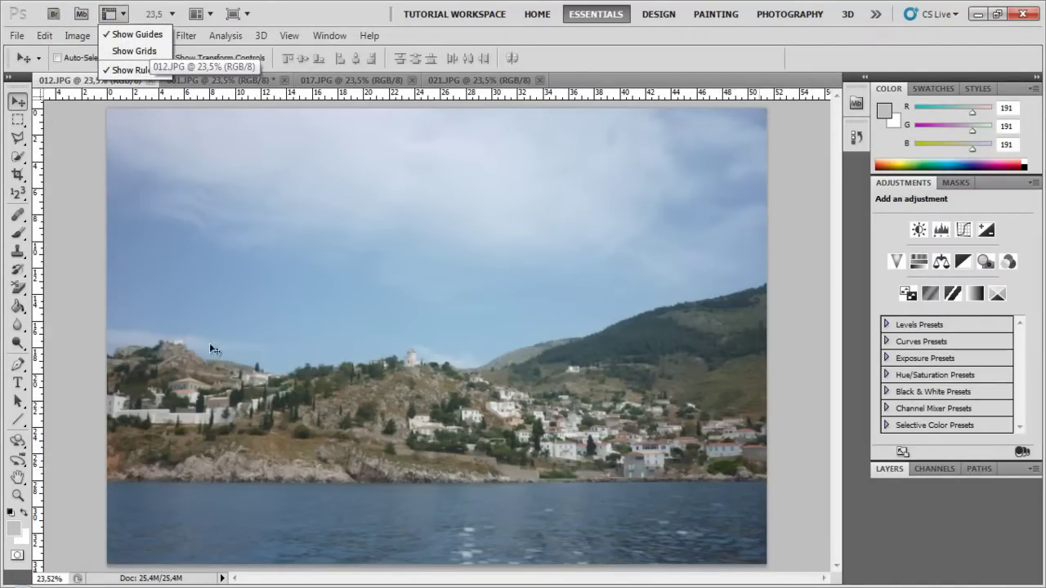
click(112, 74)
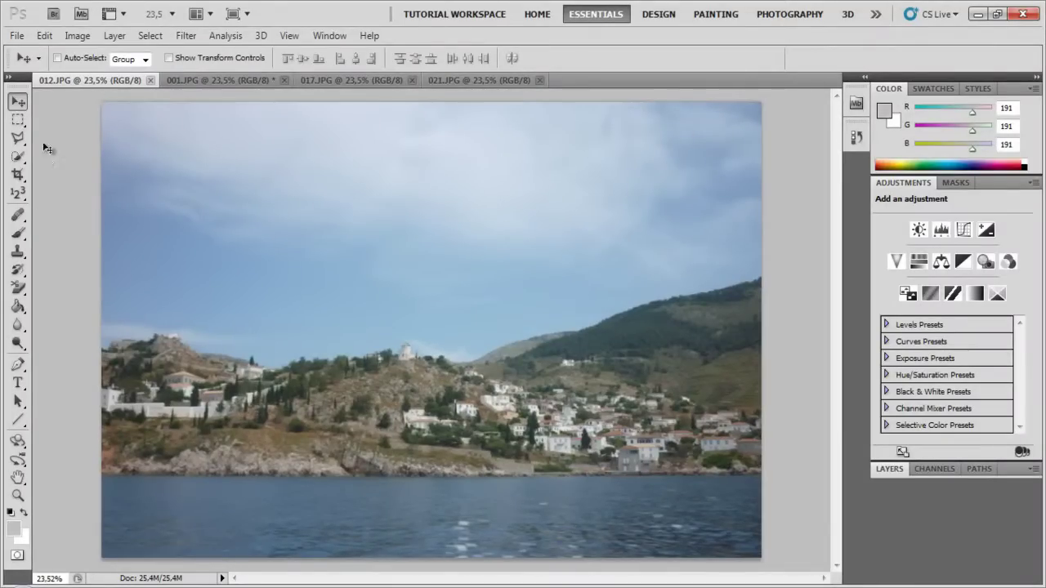
click(113, 14)
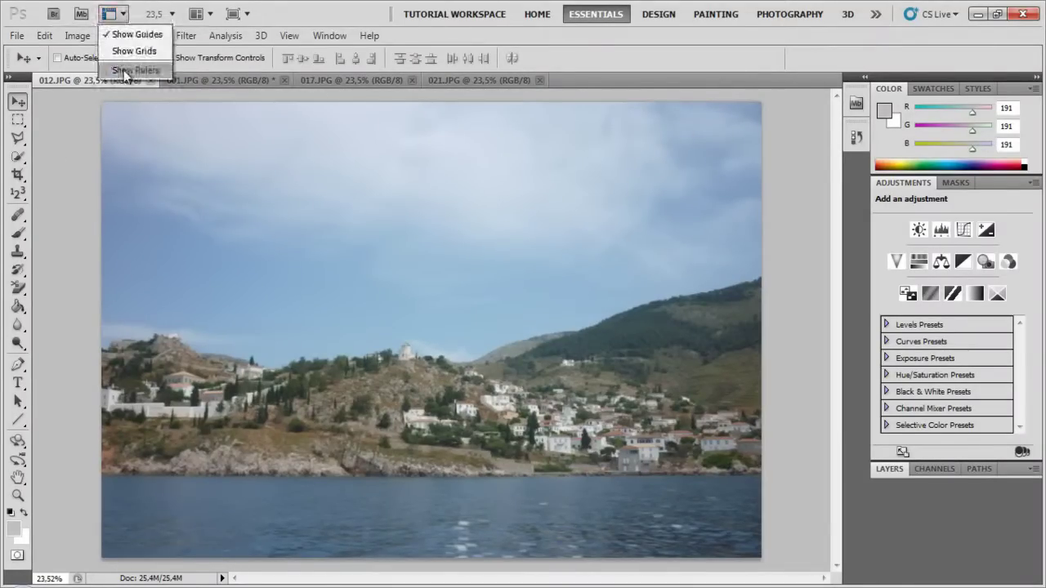
click(116, 69)
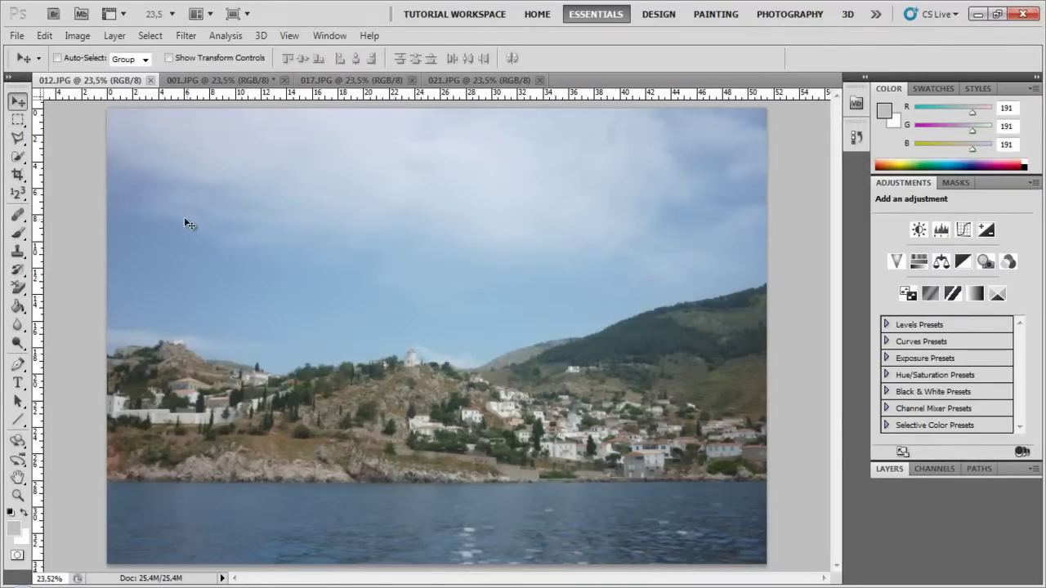
click(110, 15)
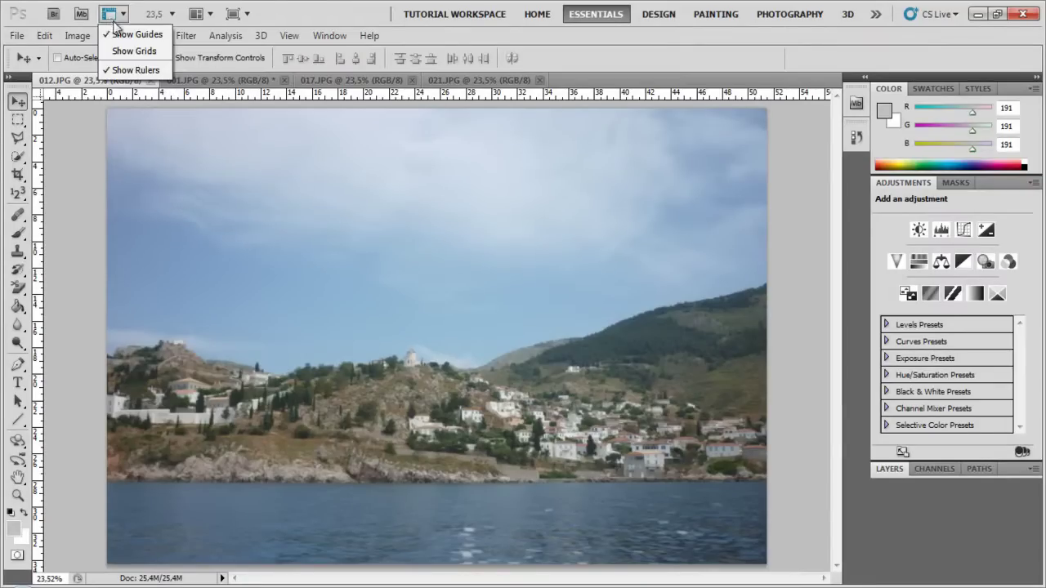
click(152, 155)
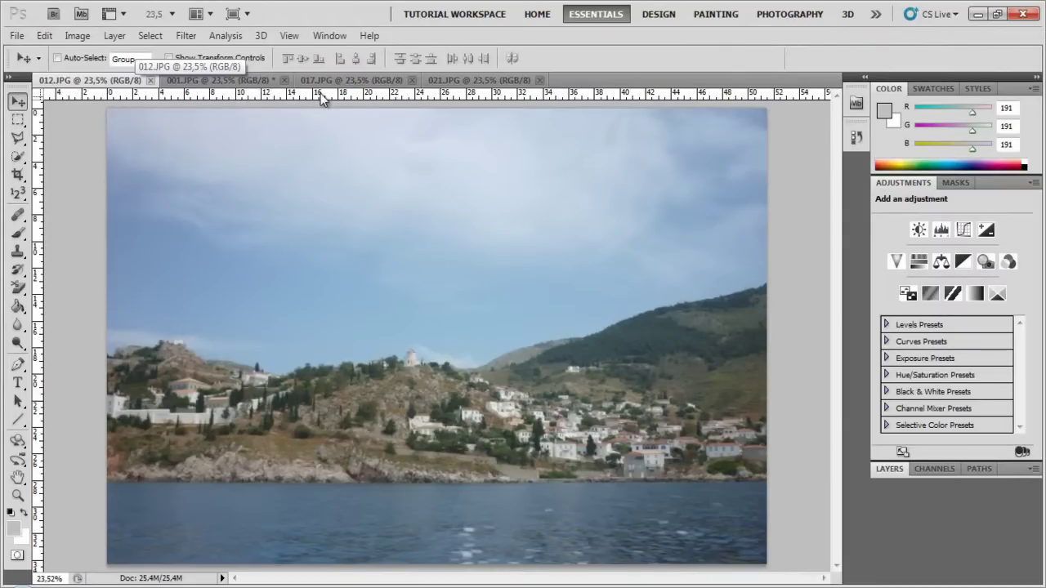
drag(320, 94, 307, 336)
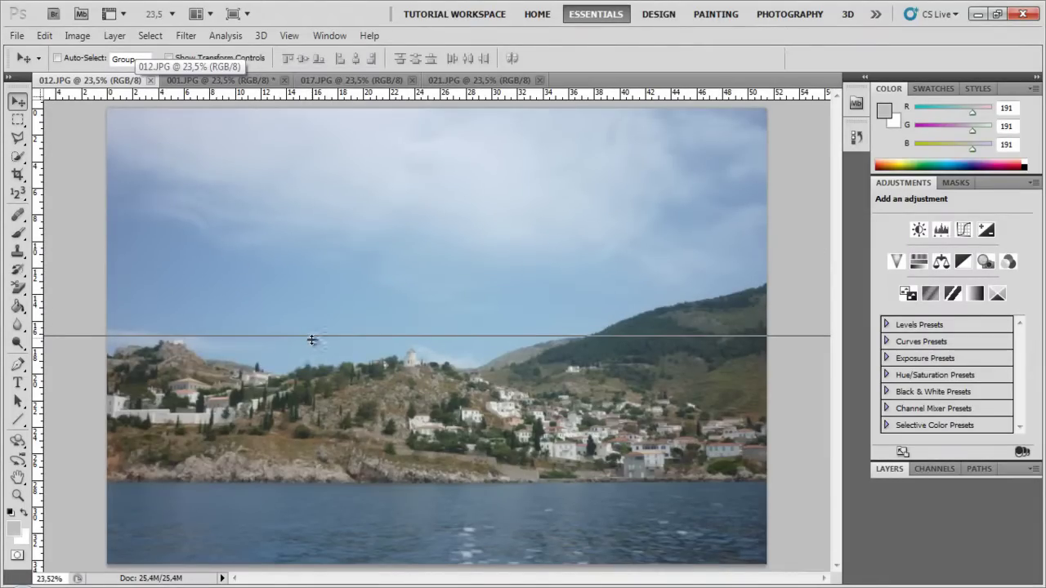
drag(311, 340, 311, 339)
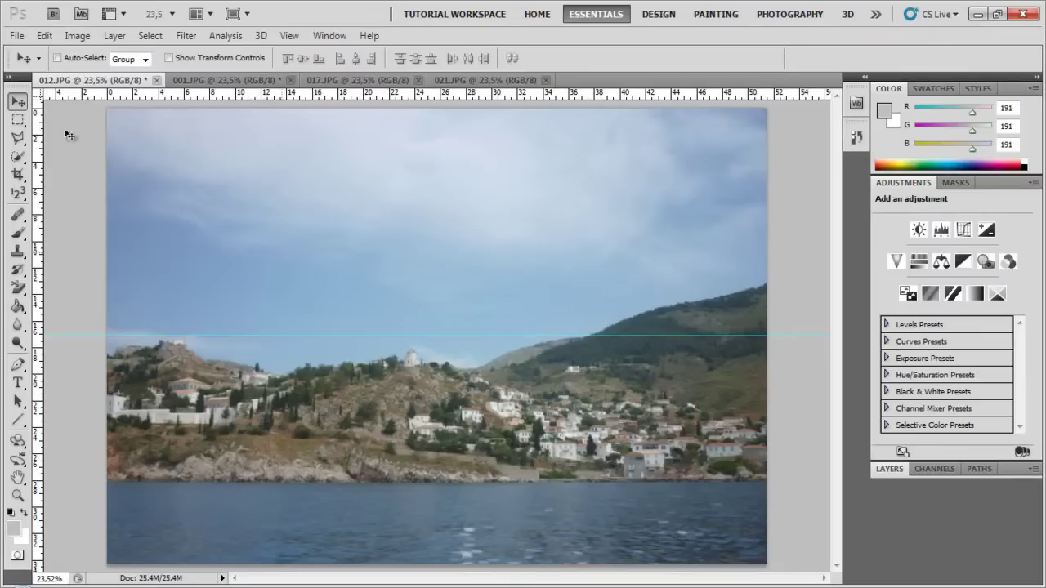
click(19, 122)
drag(107, 111, 766, 335)
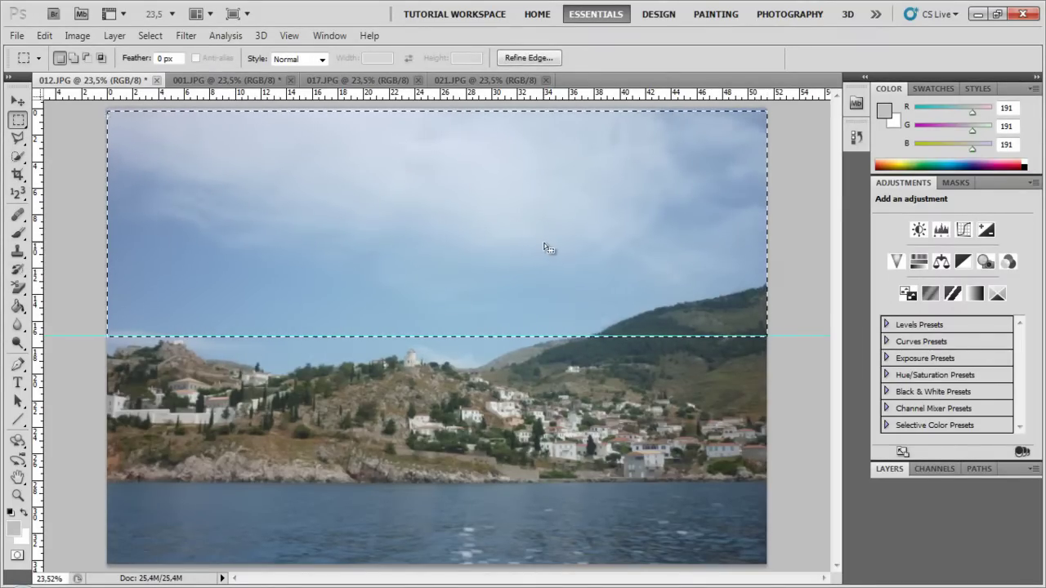
key(ctrl+d)
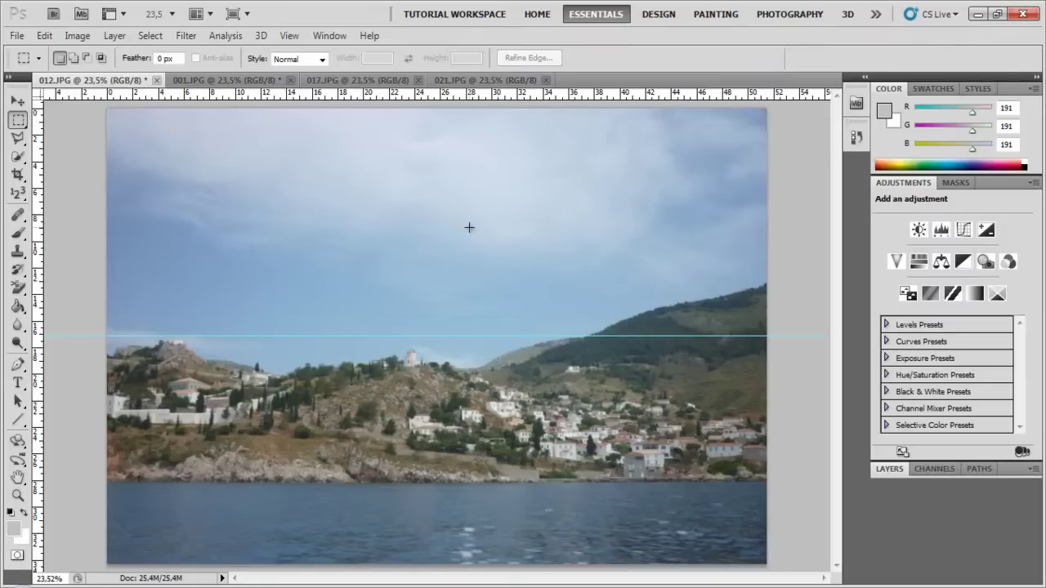
click(18, 101)
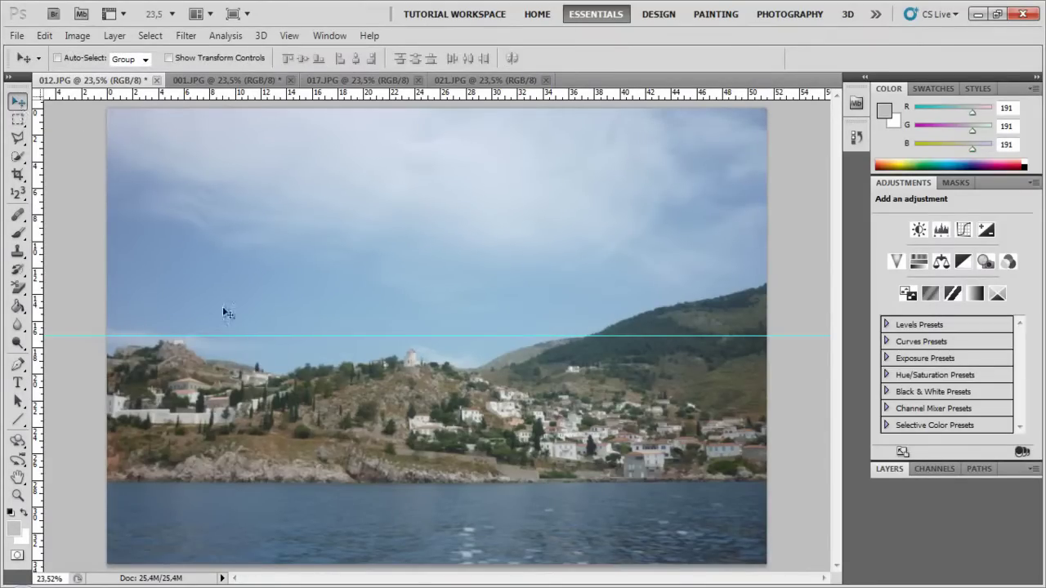
drag(228, 336, 302, 92)
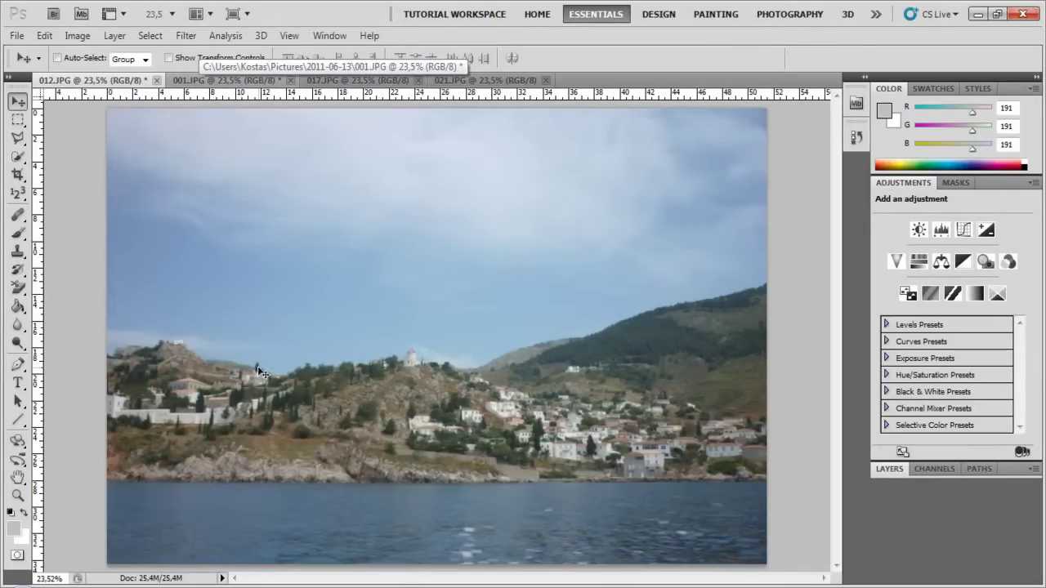
Step: Show the grid over the photo, then hide it again
click(122, 14)
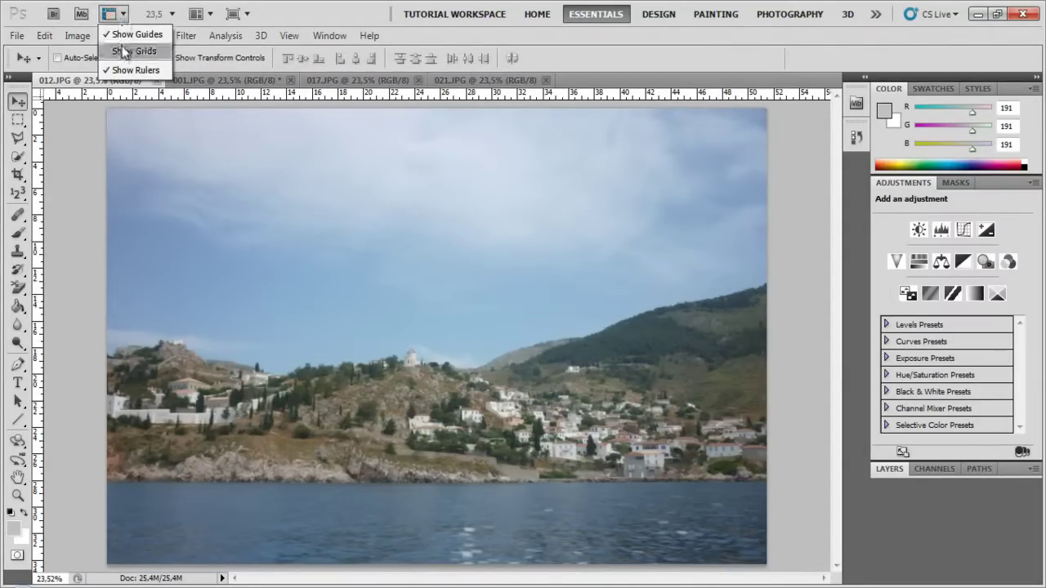
click(127, 51)
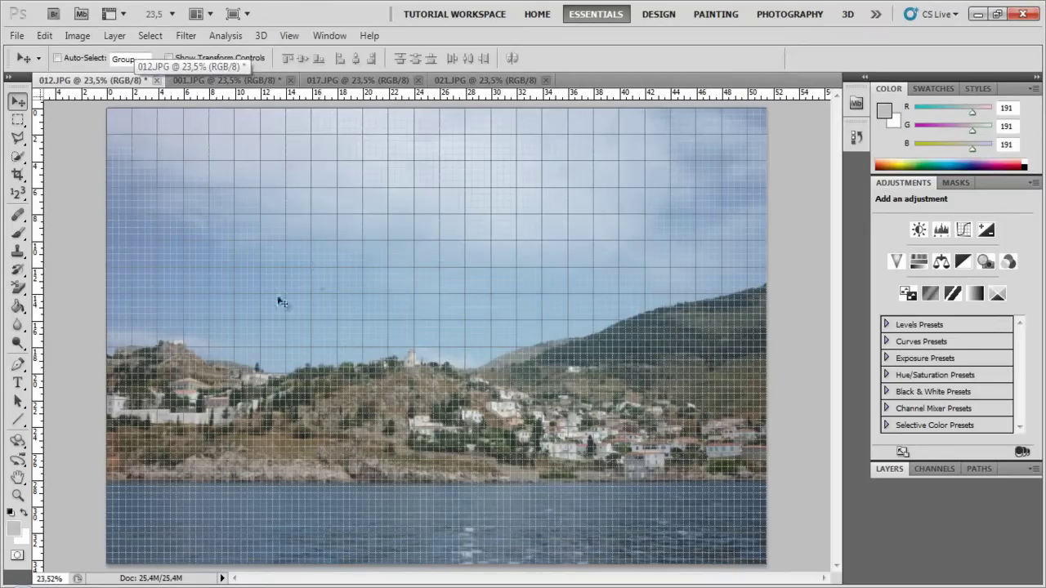
click(121, 15)
click(119, 51)
Step: Set the document zoom to 25%
click(150, 13)
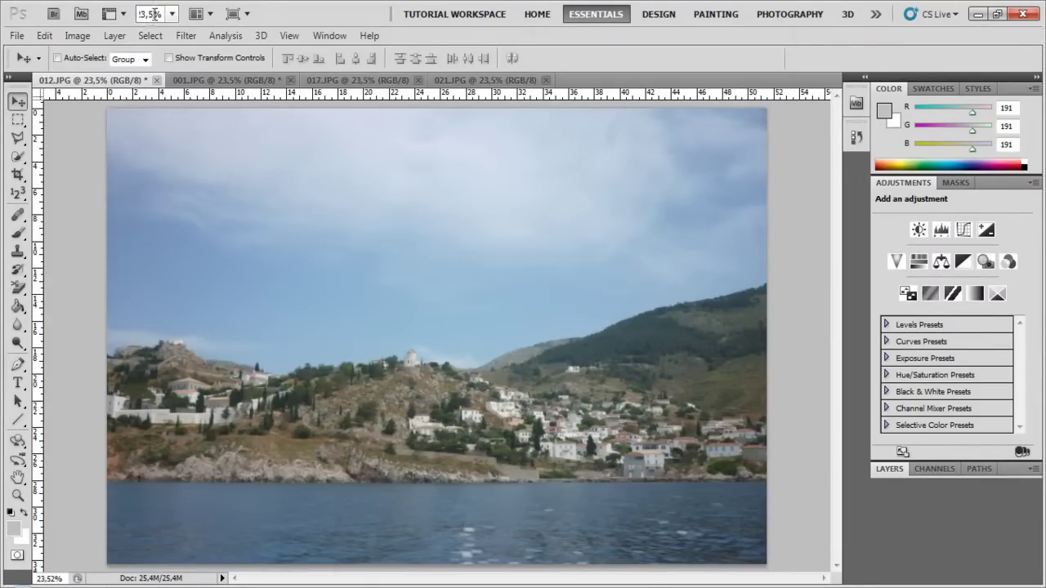
drag(154, 14, 112, 14)
text(25)
key(Return)
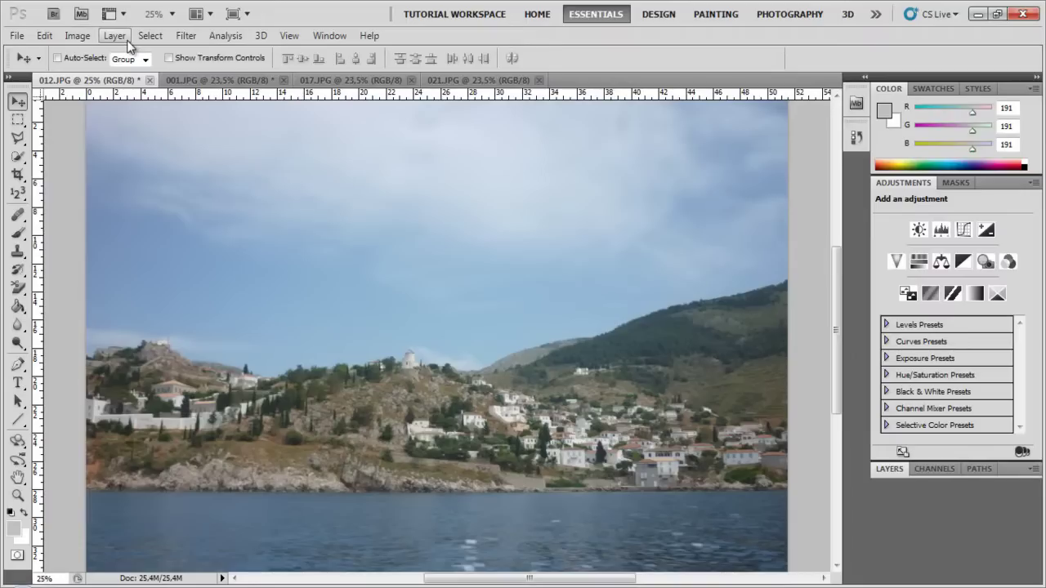
Step: Change the zoom to 50% in the status bar and keep 50% in the preset list
click(44, 577)
text(50)
key(Return)
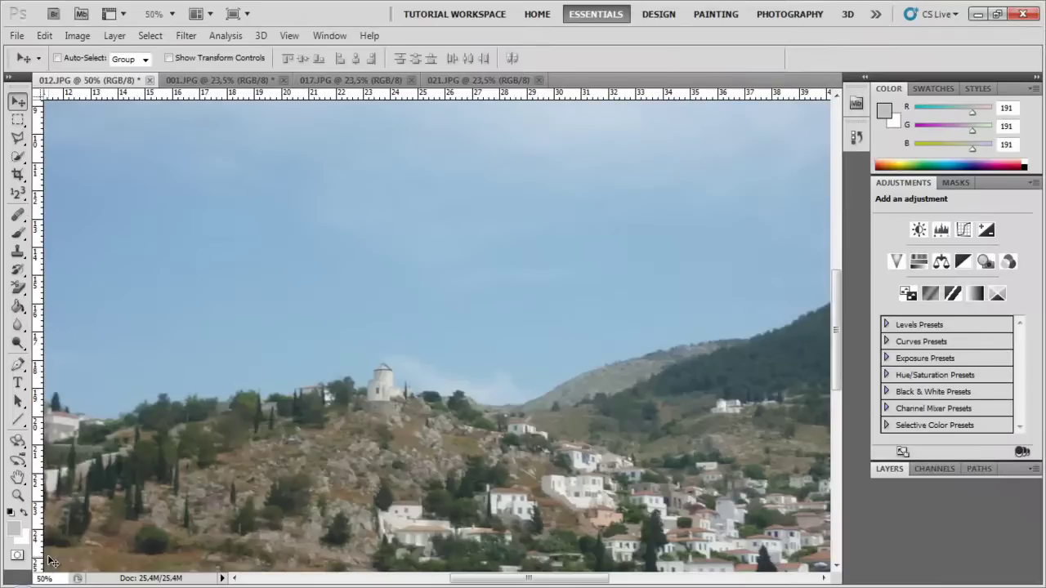
click(173, 17)
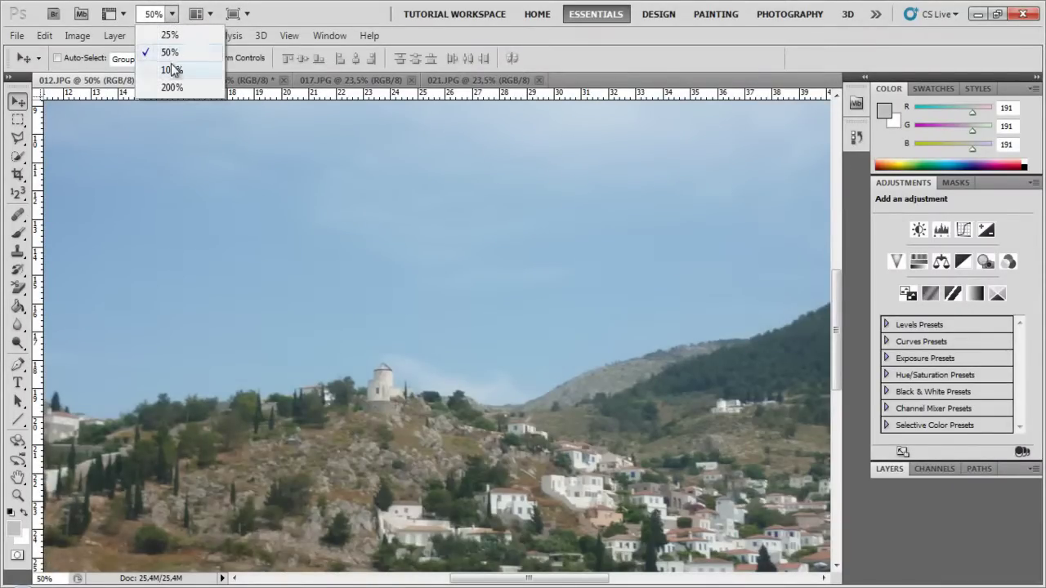
click(172, 57)
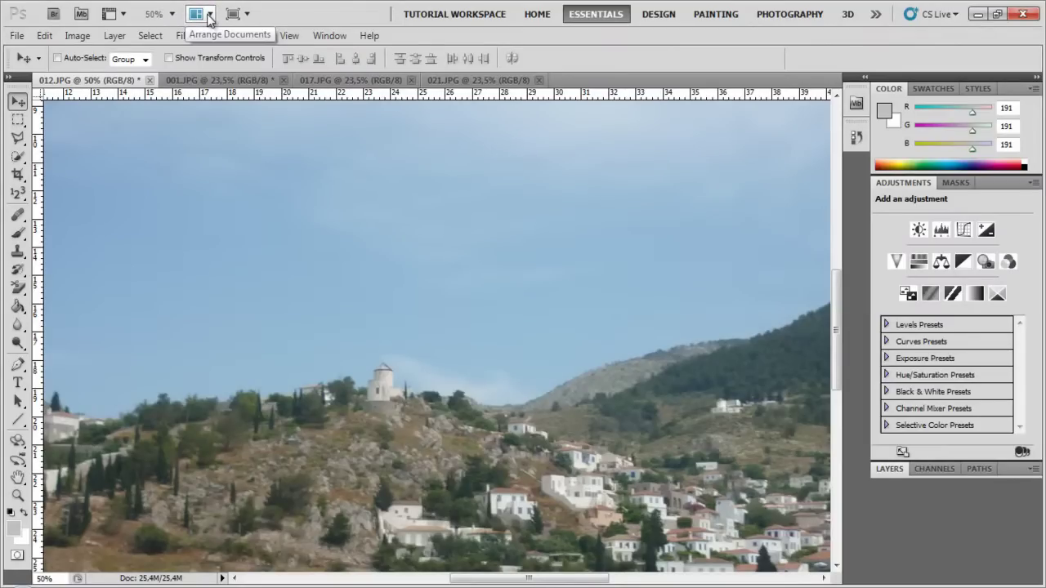
Step: Try the 2×2 grid, four vertical columns and one-on-top document layouts
click(209, 16)
click(210, 16)
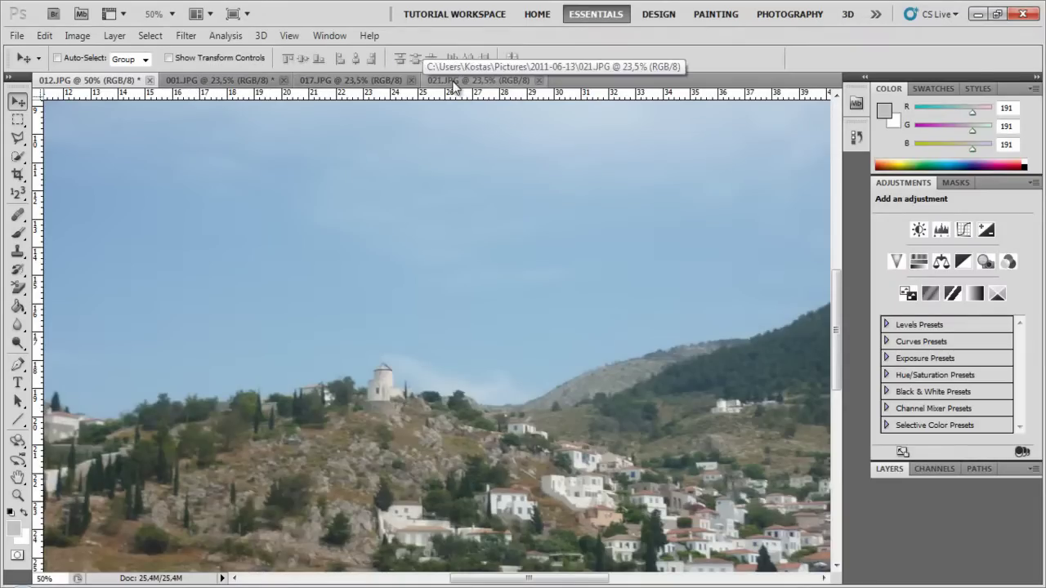
click(200, 16)
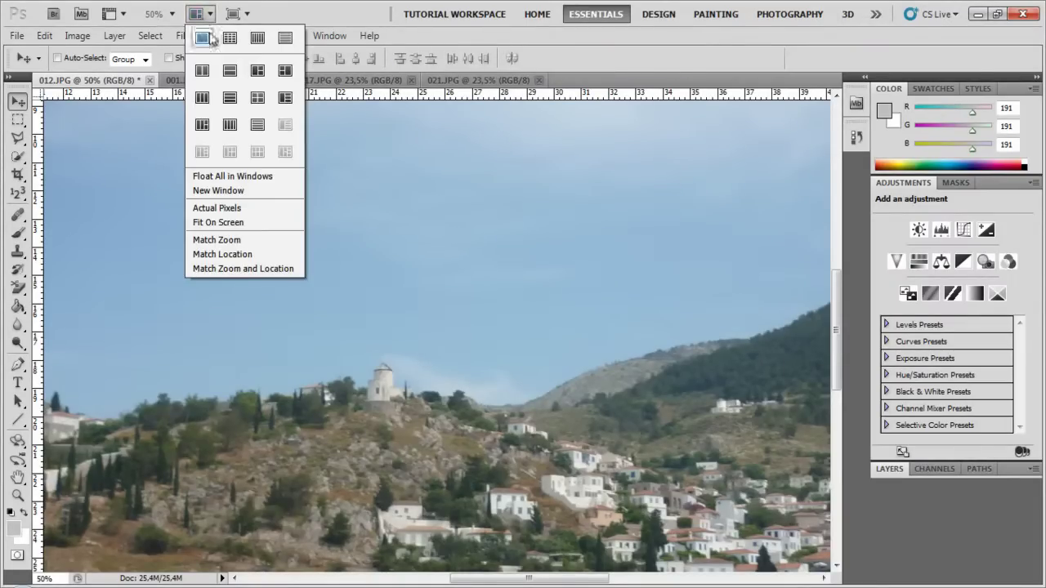
click(257, 97)
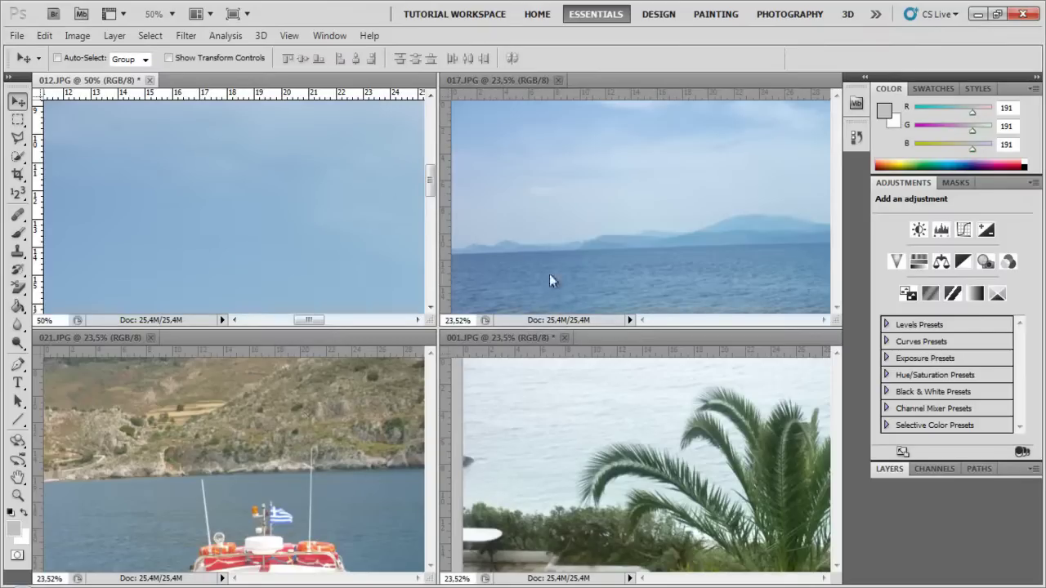
click(208, 15)
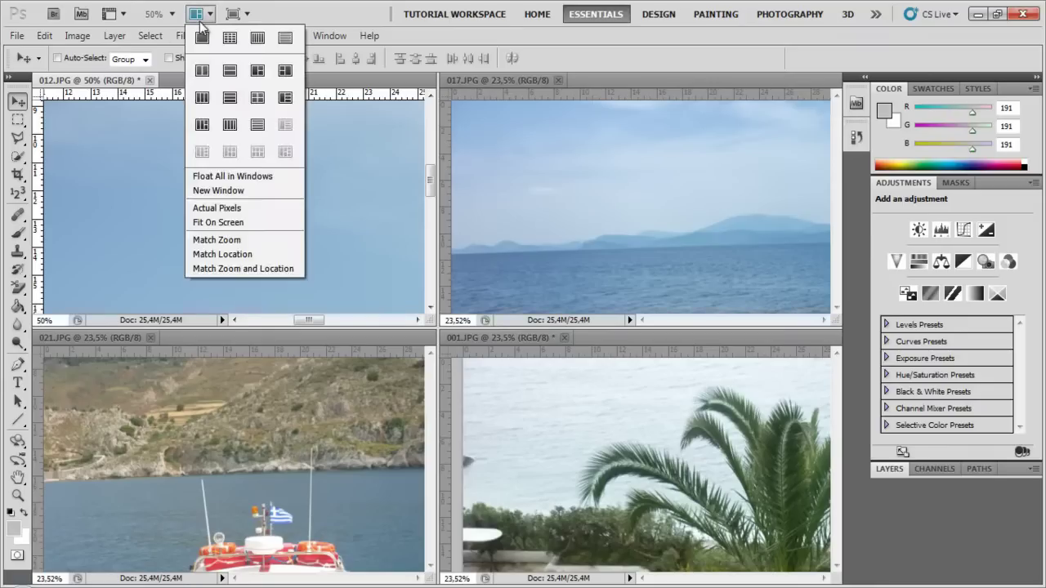
click(254, 39)
click(209, 15)
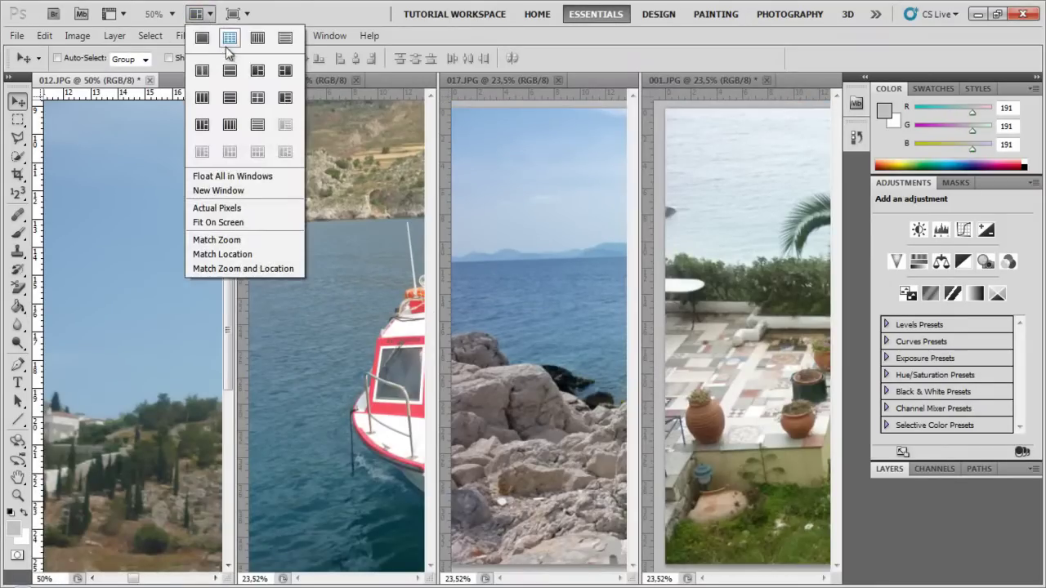
click(230, 71)
Step: Float every photo in its own window, nudge 012.JPG right, and bring another forward
click(202, 14)
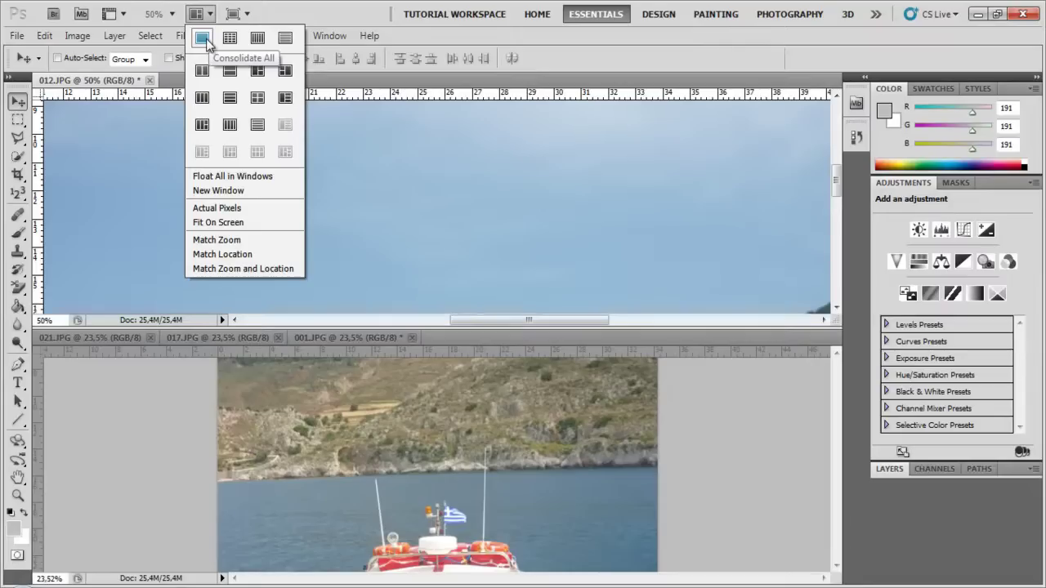
click(234, 180)
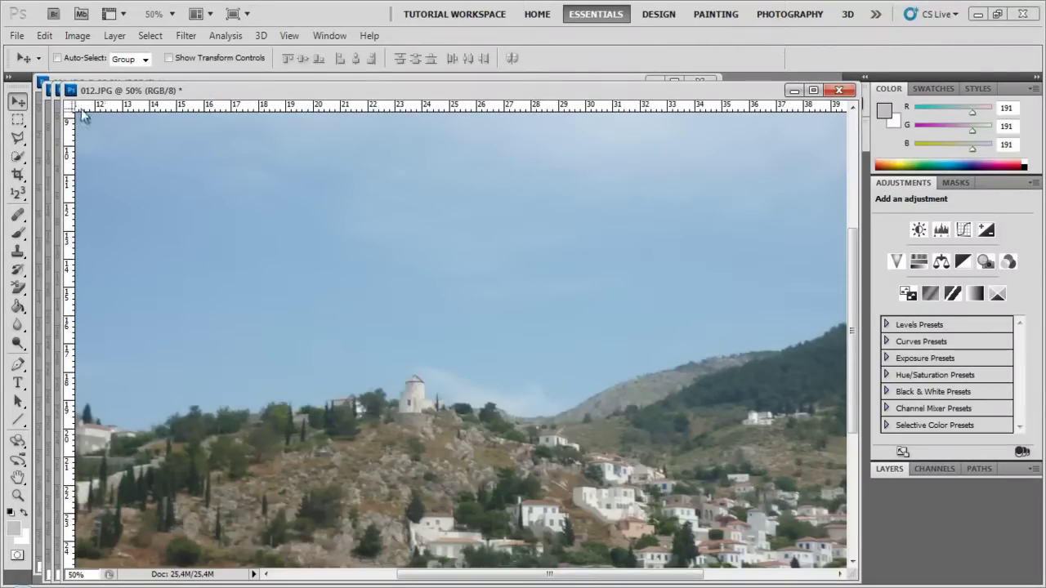
drag(82, 91, 119, 91)
click(137, 106)
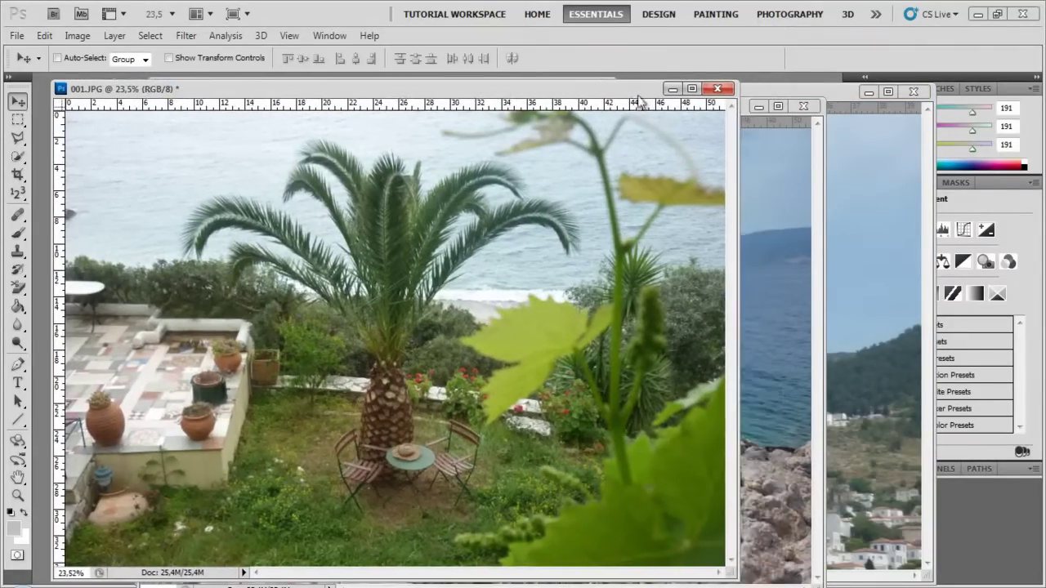
Step: Bring 012.JPG to the front and consolidate all floating windows into tabs
click(764, 93)
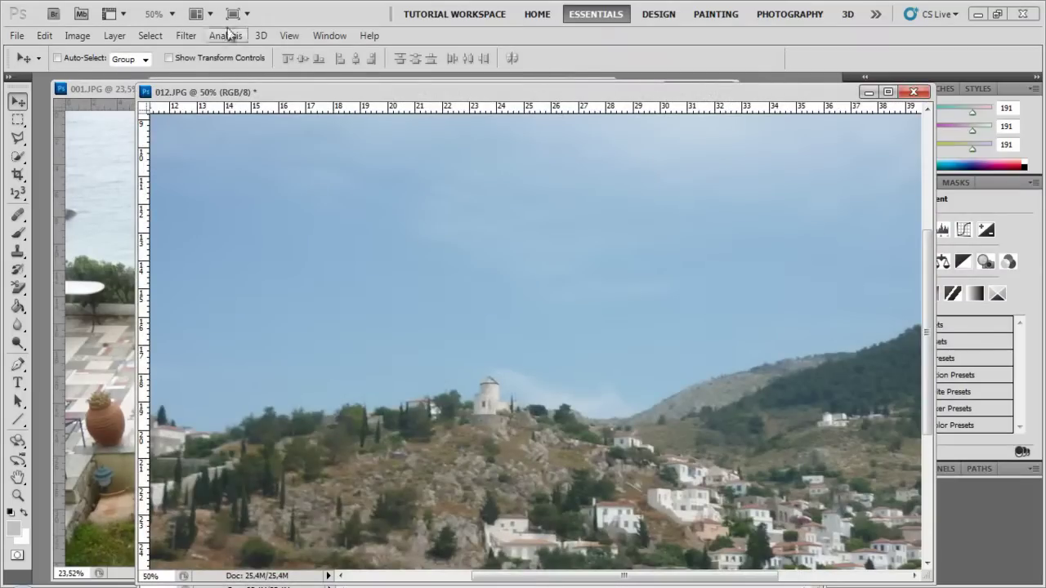
click(200, 14)
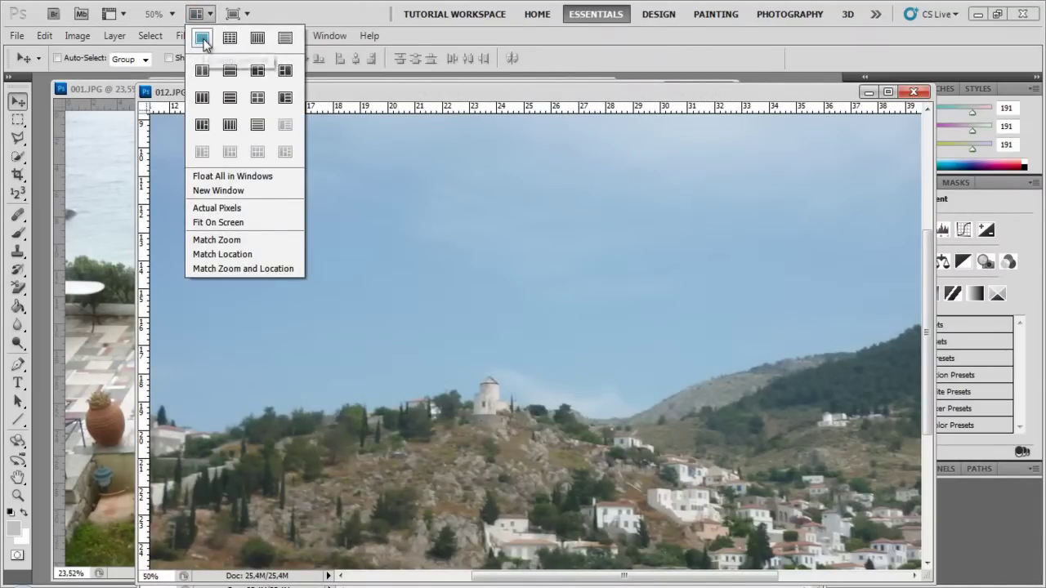
click(202, 39)
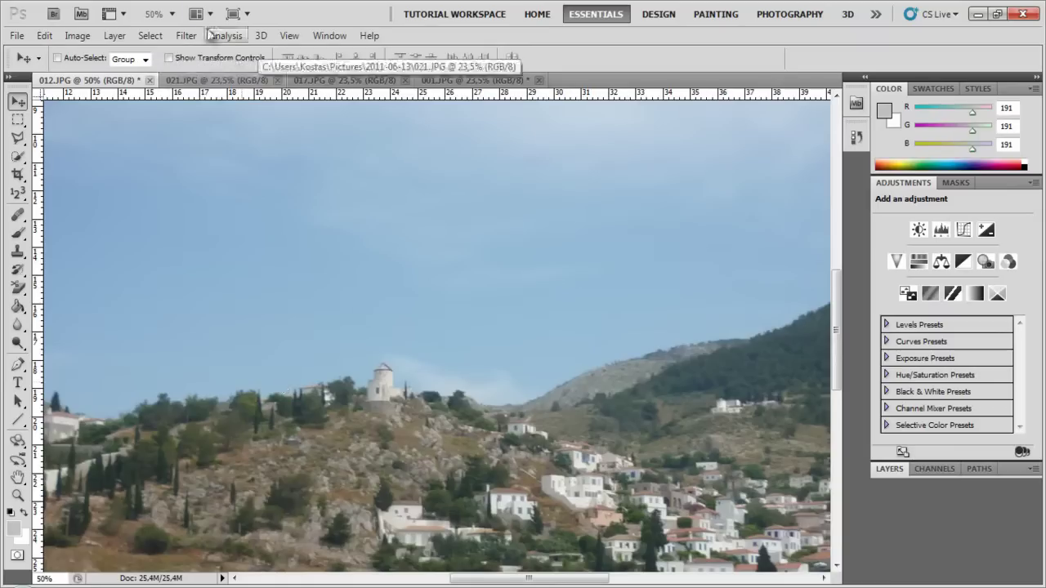
Step: View the photo at Actual Pixels (100%), then Fit On Screen
click(197, 13)
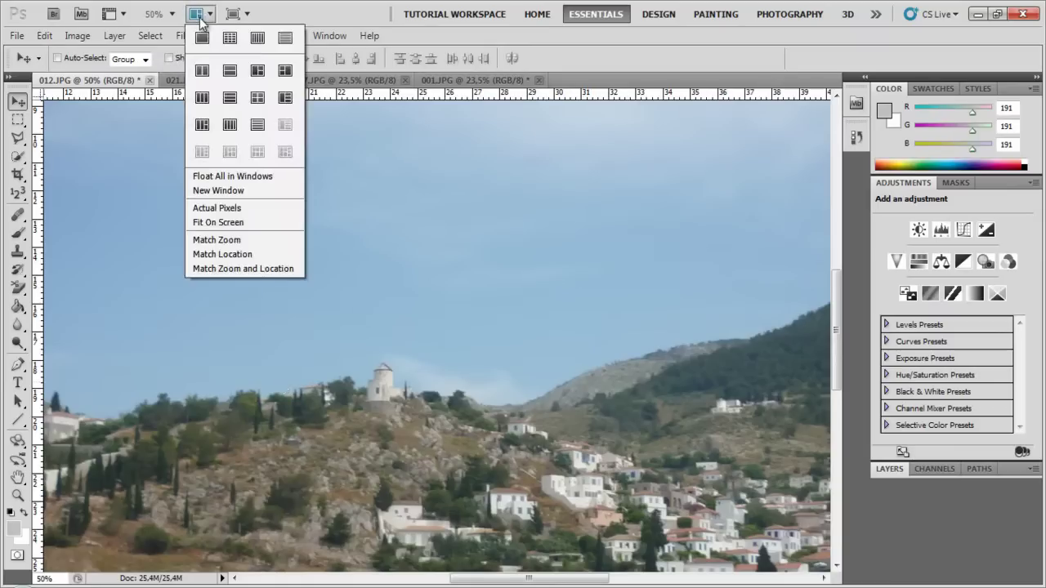
click(209, 209)
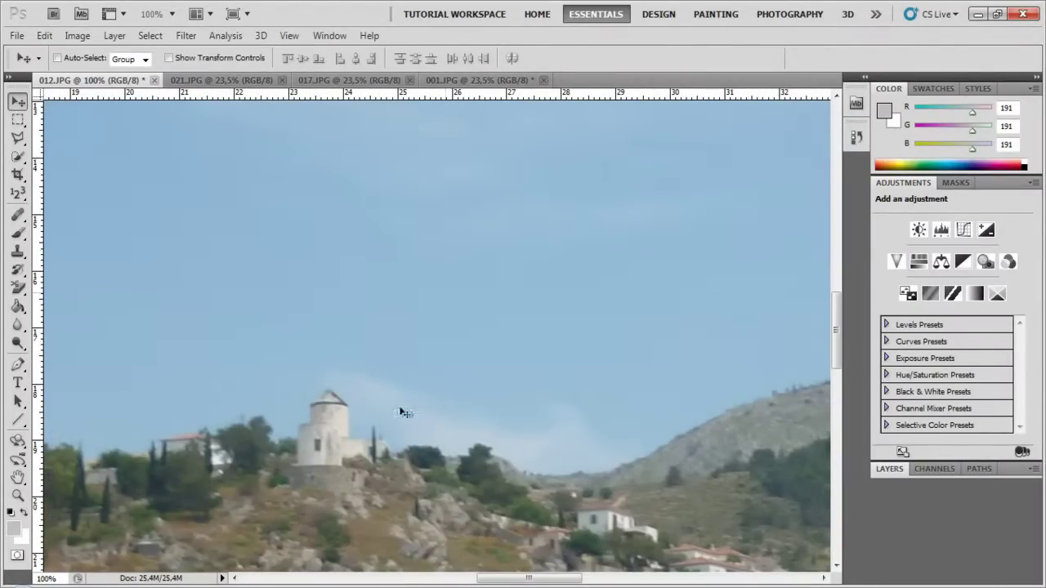
click(200, 13)
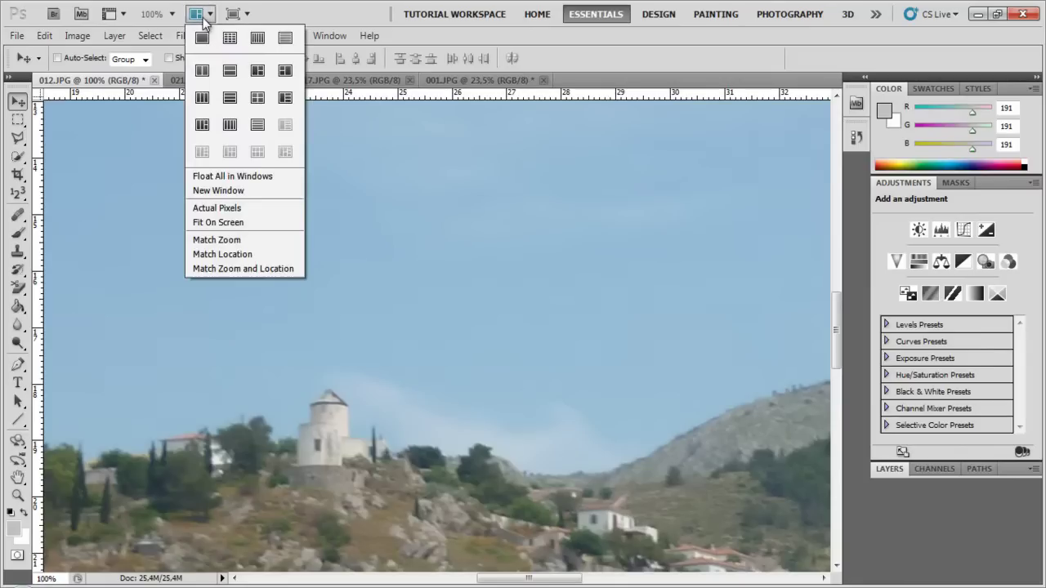
click(235, 228)
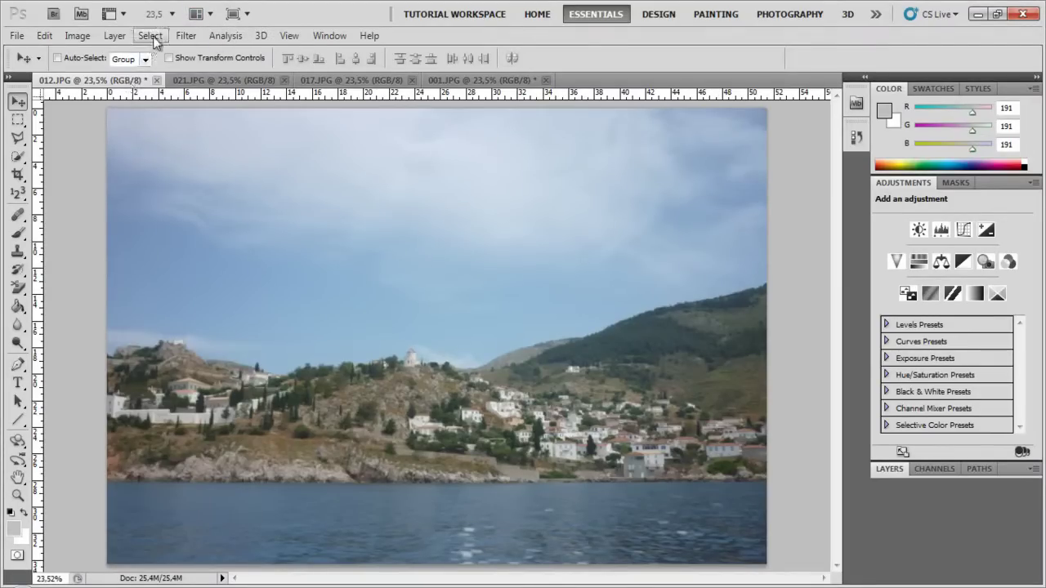
Step: Zoom the photo to 25% and tile the four documents in a 2×2 grid
click(171, 14)
click(175, 35)
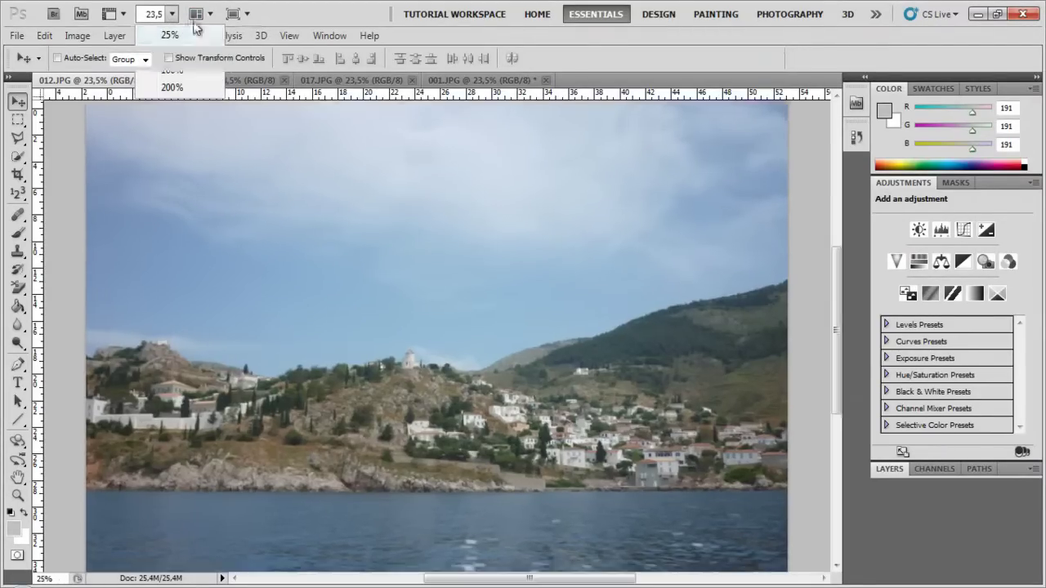
click(196, 15)
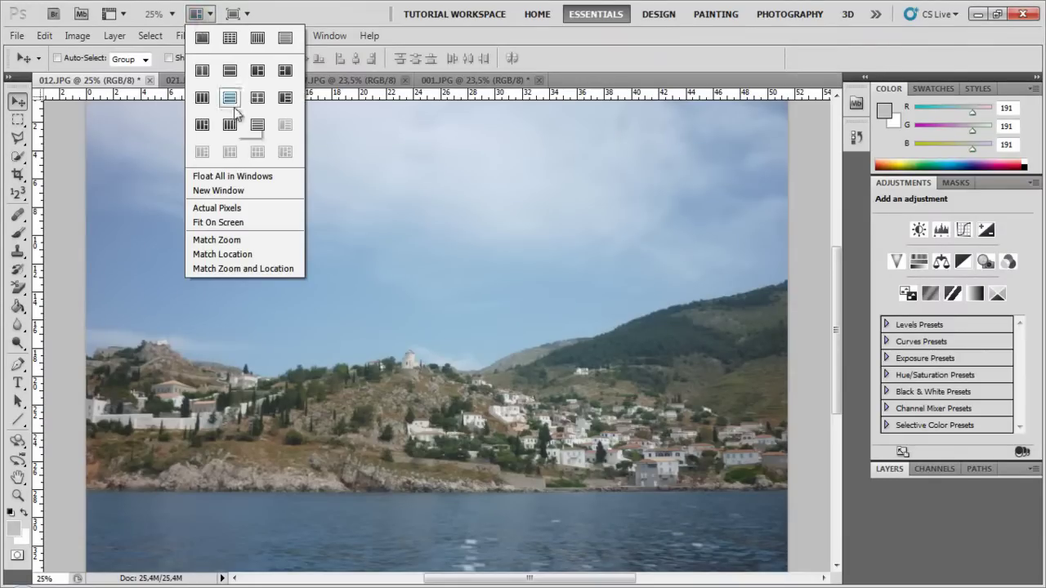
click(257, 97)
Step: Apply Match Zoom so all four tiled photos show at 25%
click(204, 16)
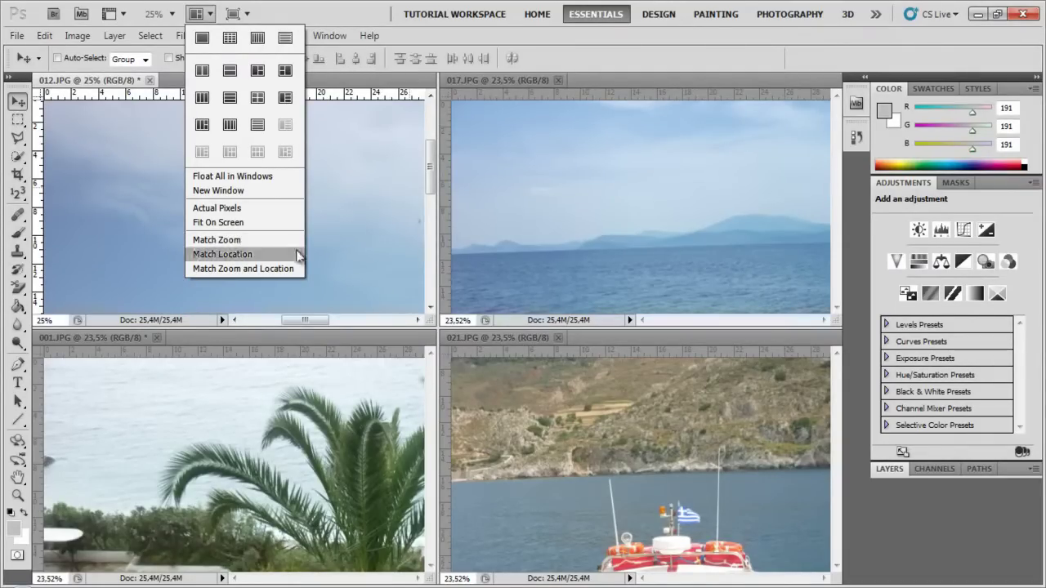
click(261, 243)
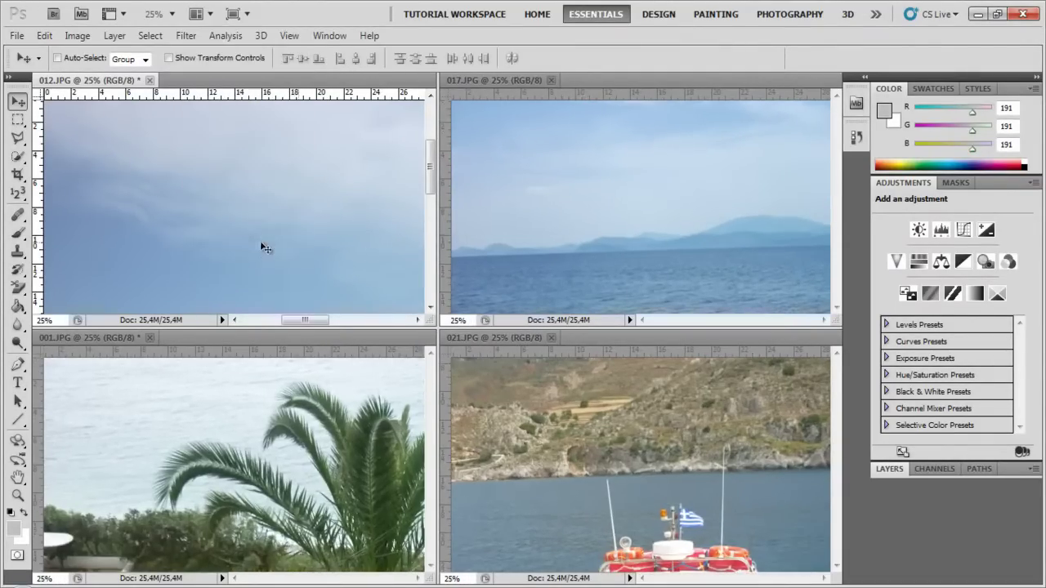
click(204, 14)
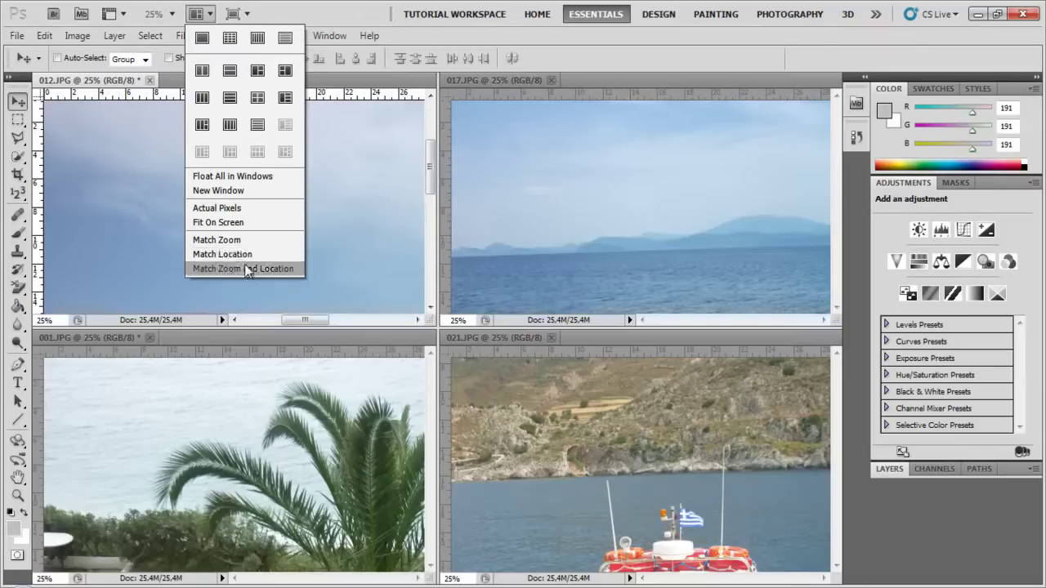
Step: Consolidate the four tiled windows back into tabs
click(266, 10)
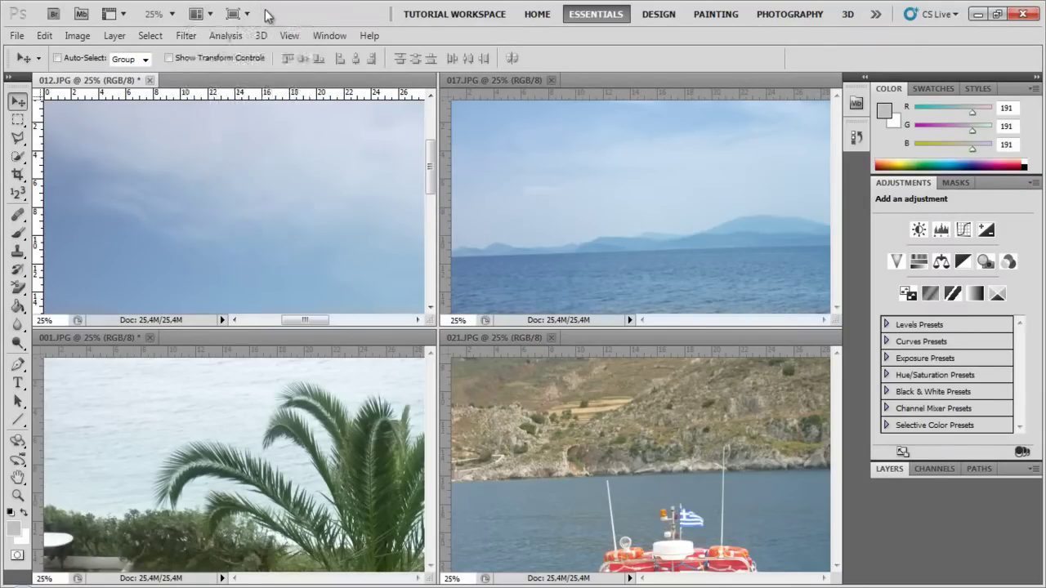
click(196, 14)
click(201, 40)
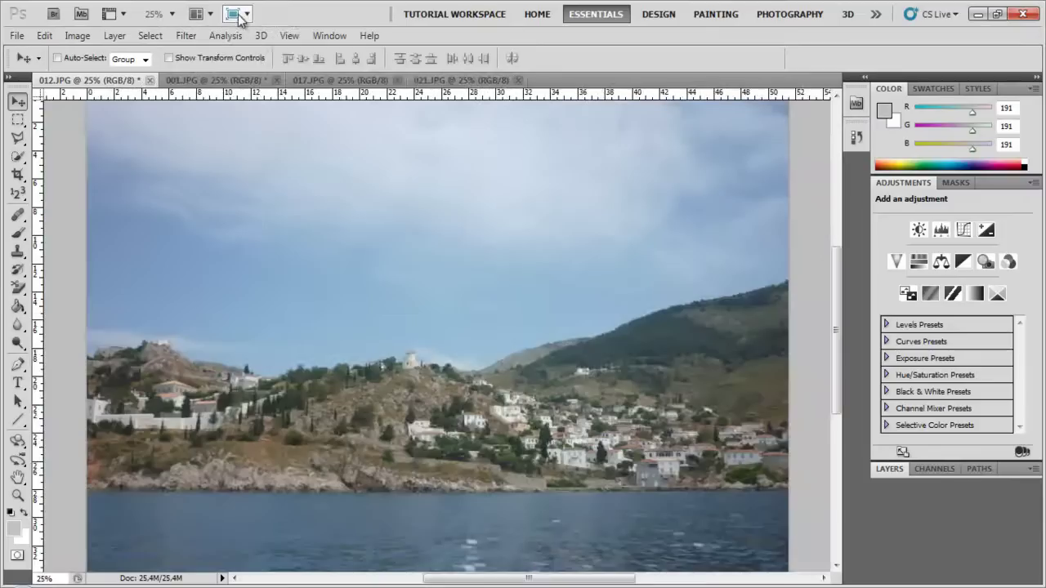
Step: Switch to Full Screen Mode With Menu Bar
click(239, 16)
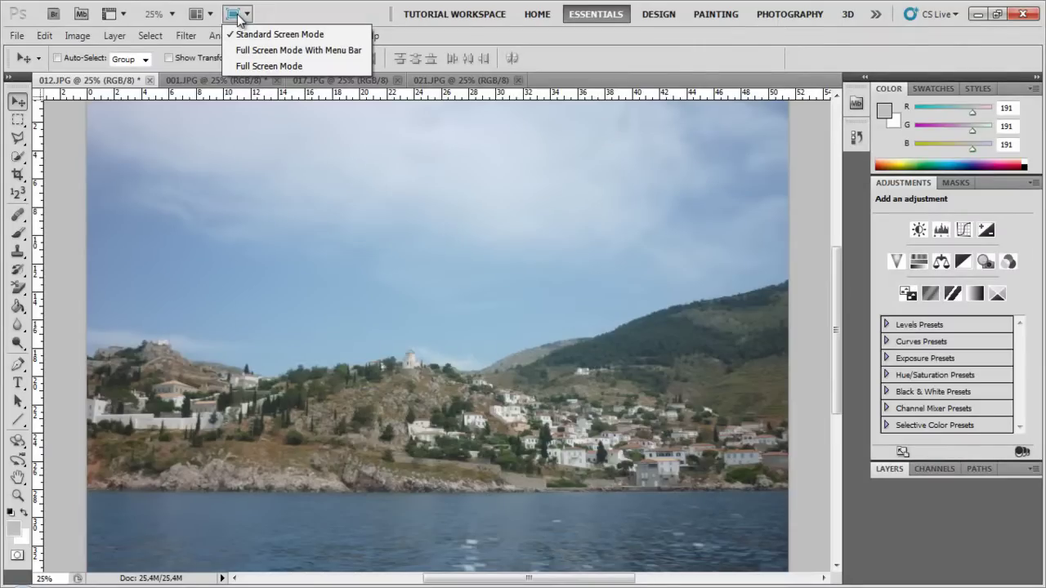
click(277, 52)
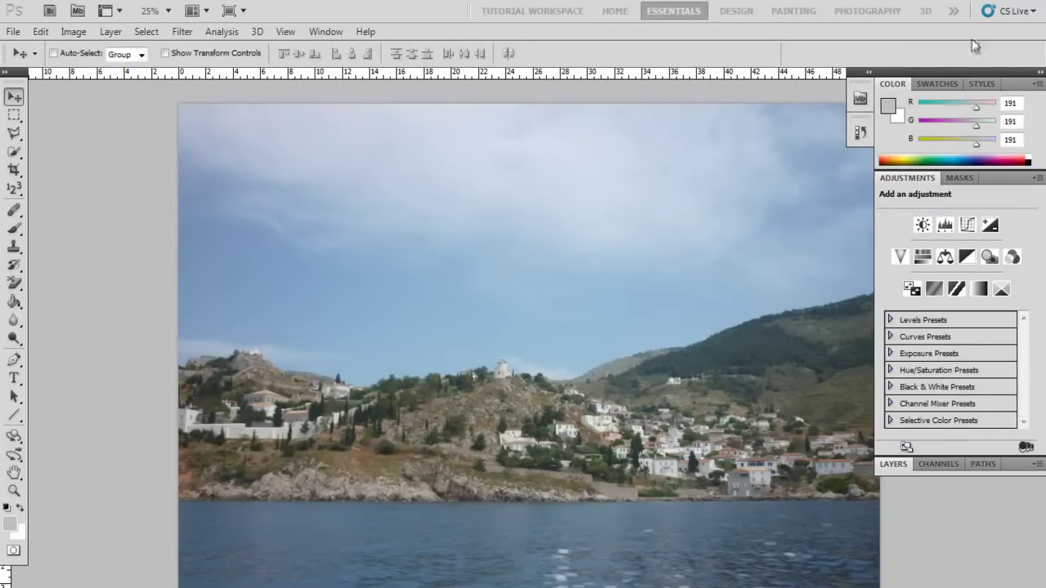
click(231, 11)
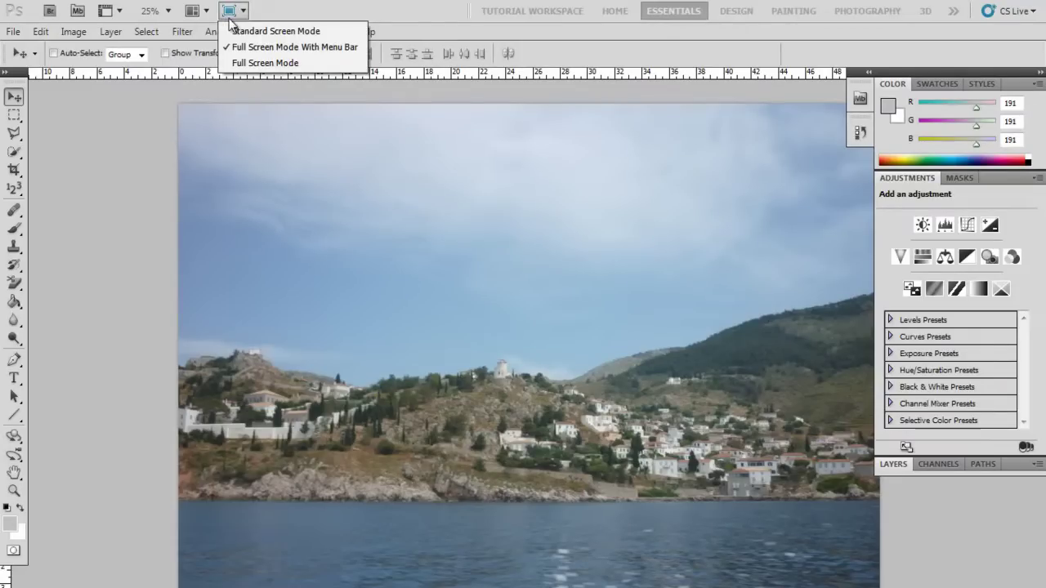
Step: Switch to plain Full Screen Mode, then return to Standard Screen Mode
click(238, 64)
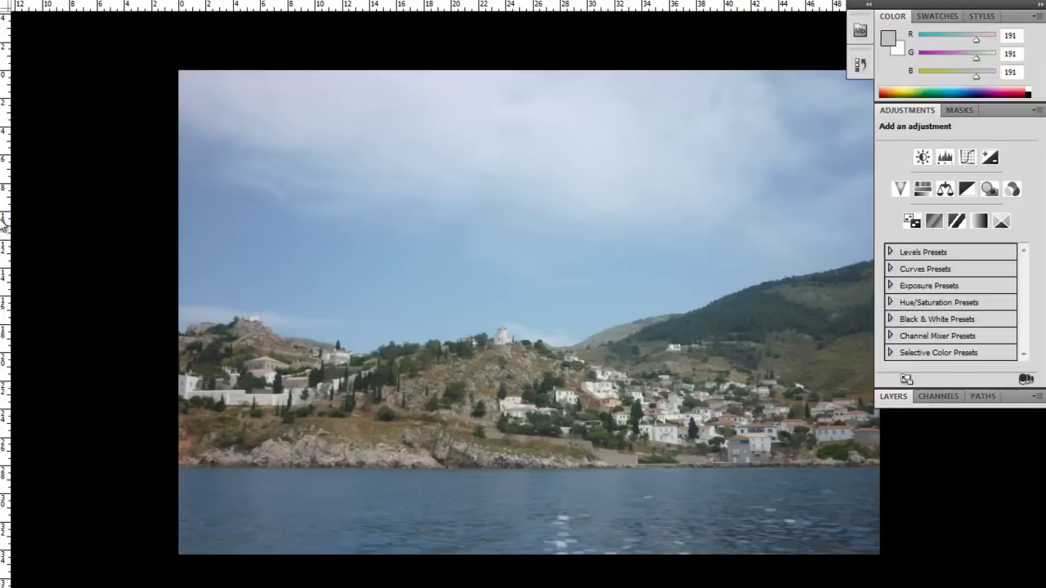
mouse_move(2, 219)
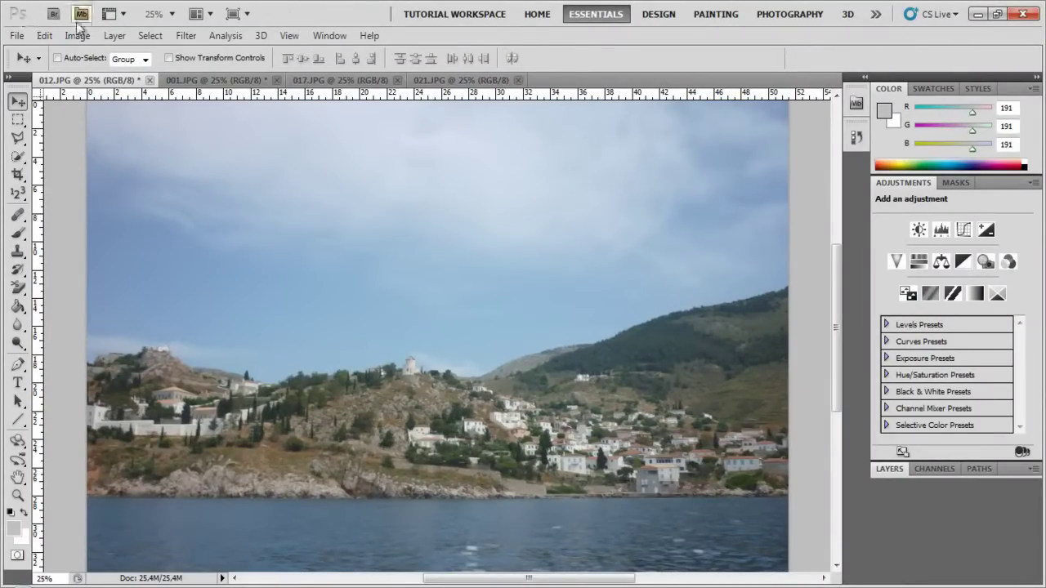
Step: Show the seaside photo at Print Size via the View menu
click(285, 34)
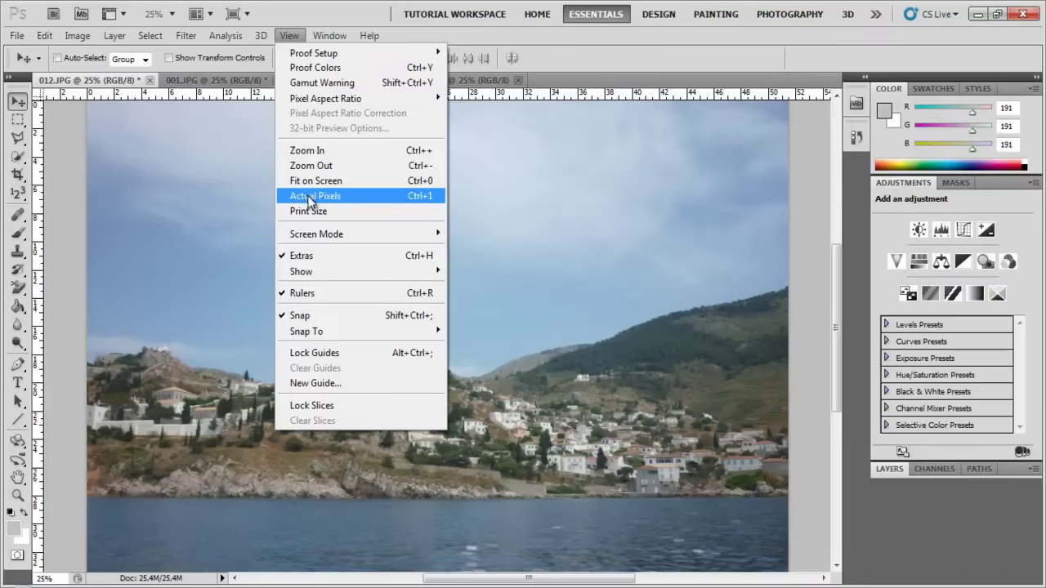
click(293, 20)
click(196, 14)
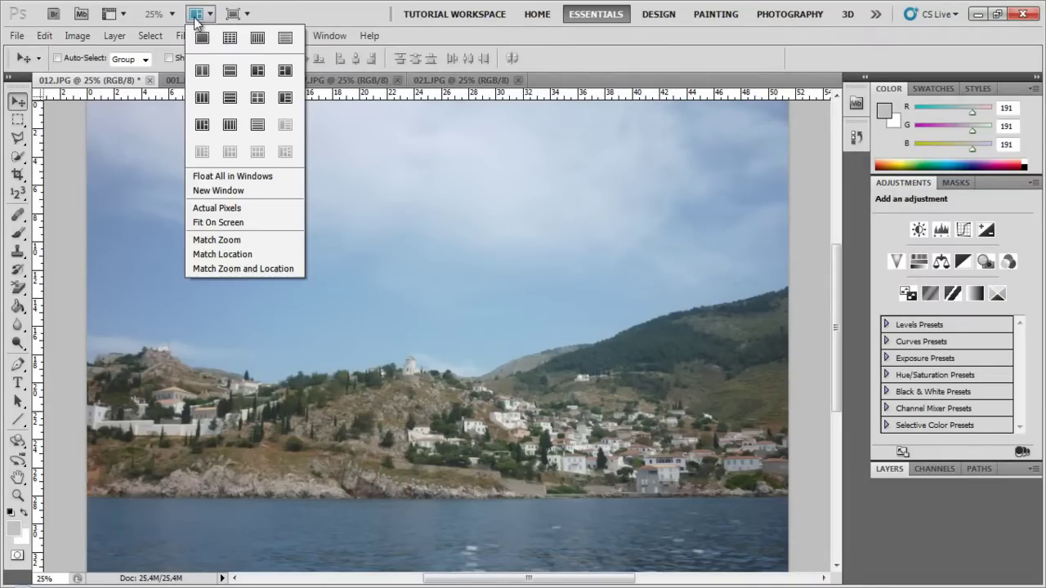
click(302, 9)
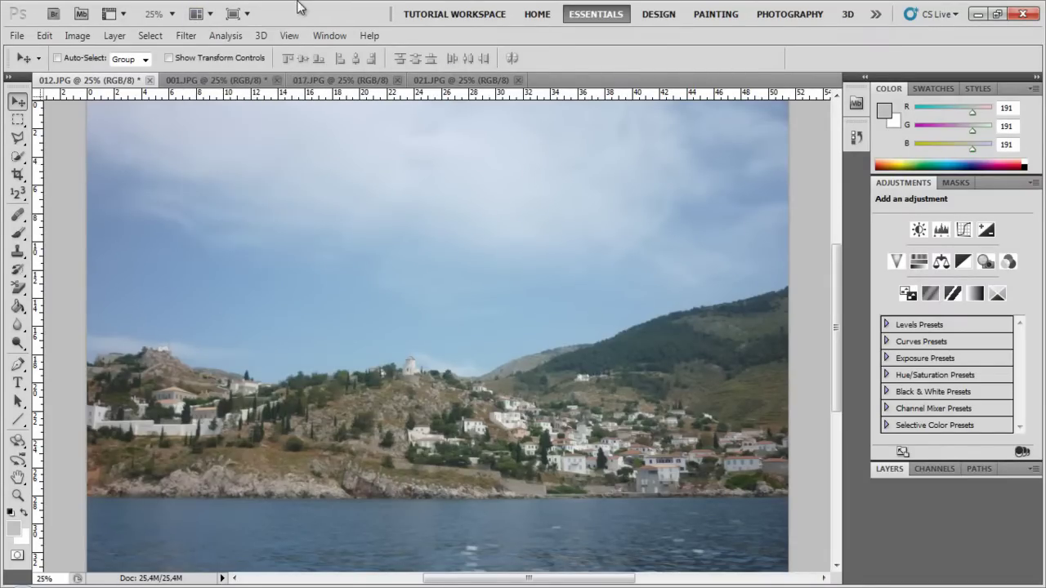
click(290, 36)
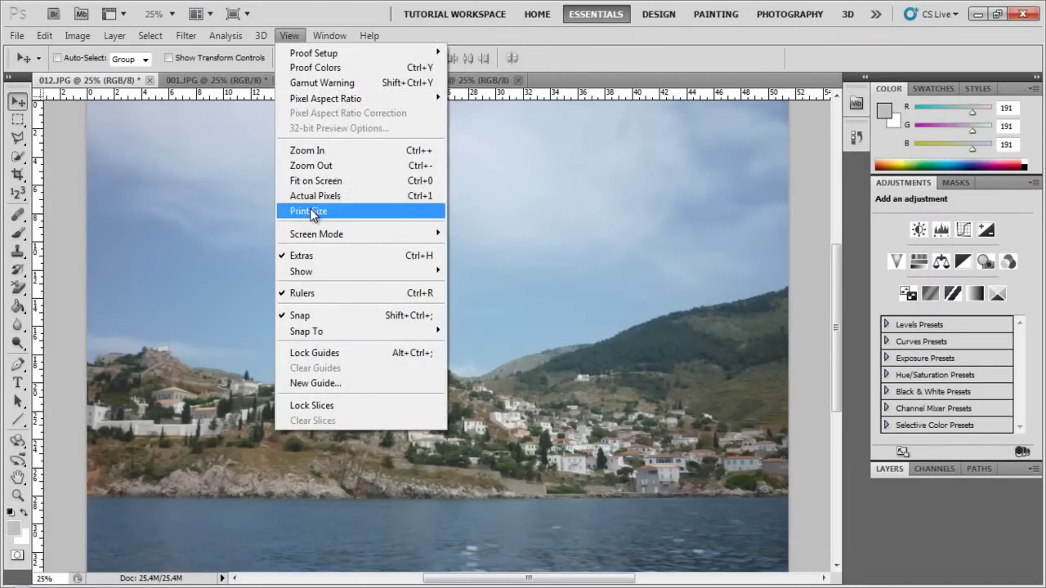
click(310, 210)
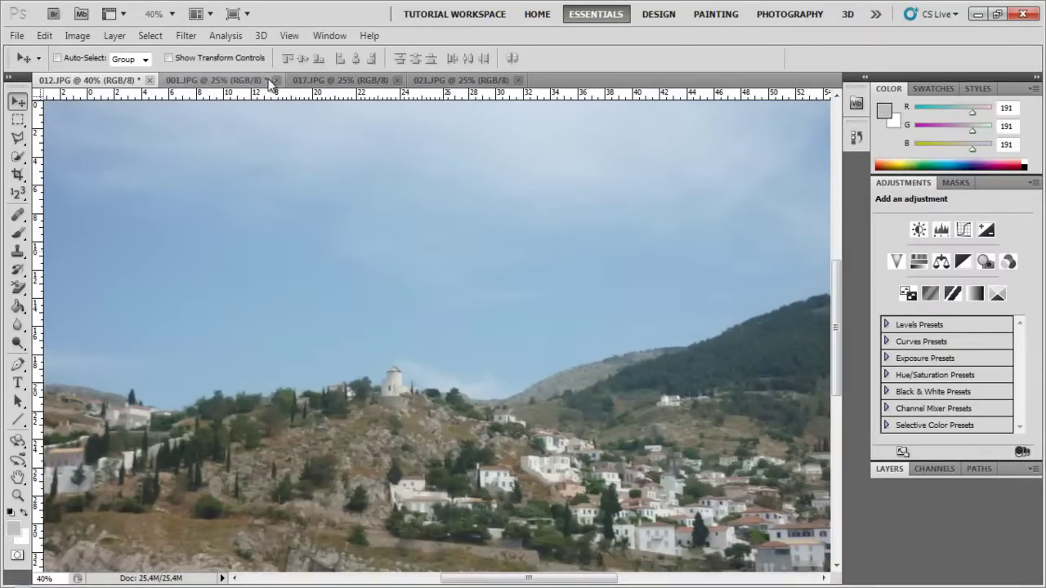
Step: Browse the Screen Mode list and View > Screen Mode without changing mode
click(233, 14)
click(299, 14)
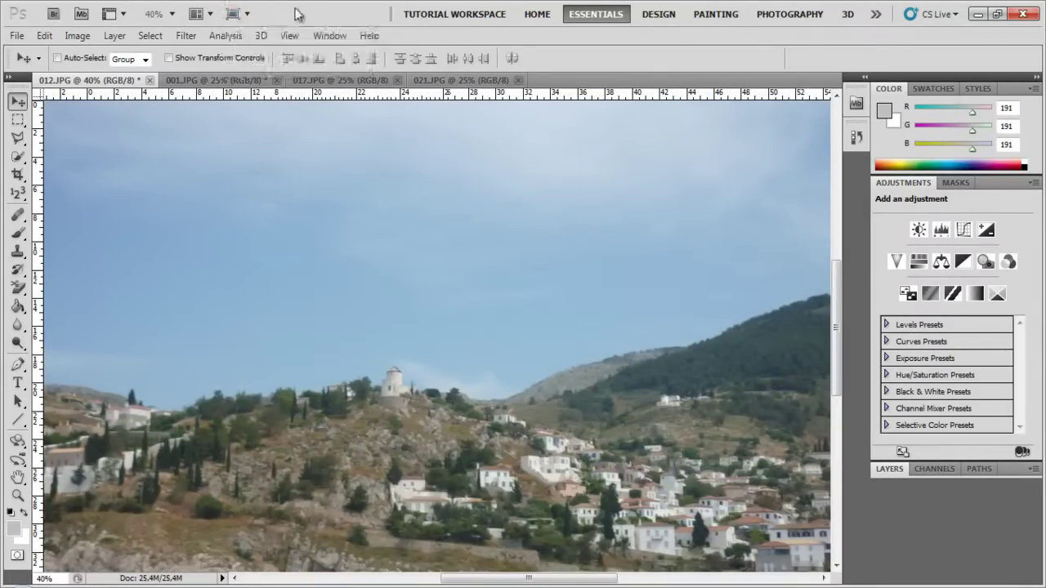
click(291, 35)
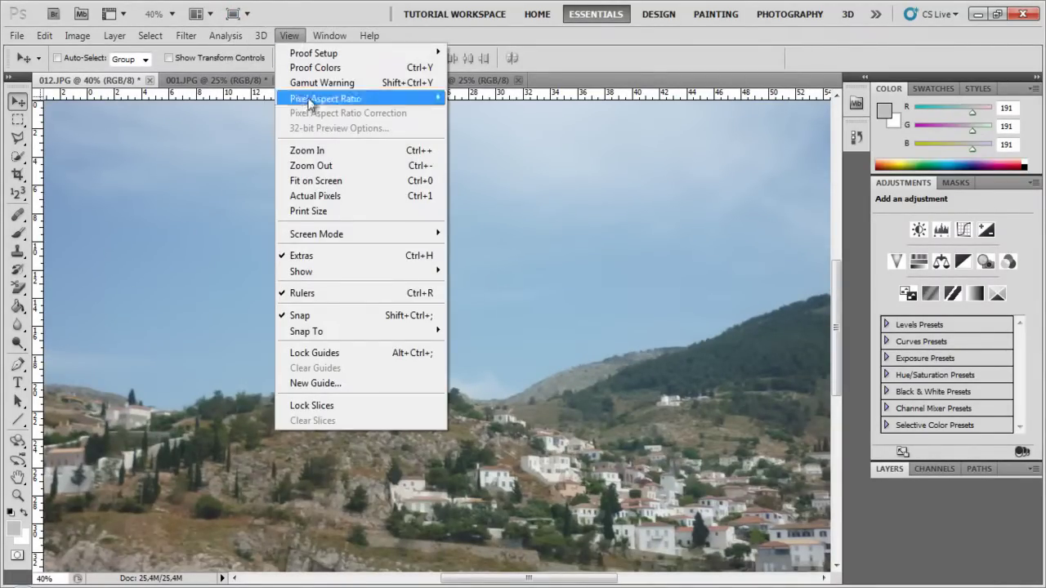
mouse_move(334, 234)
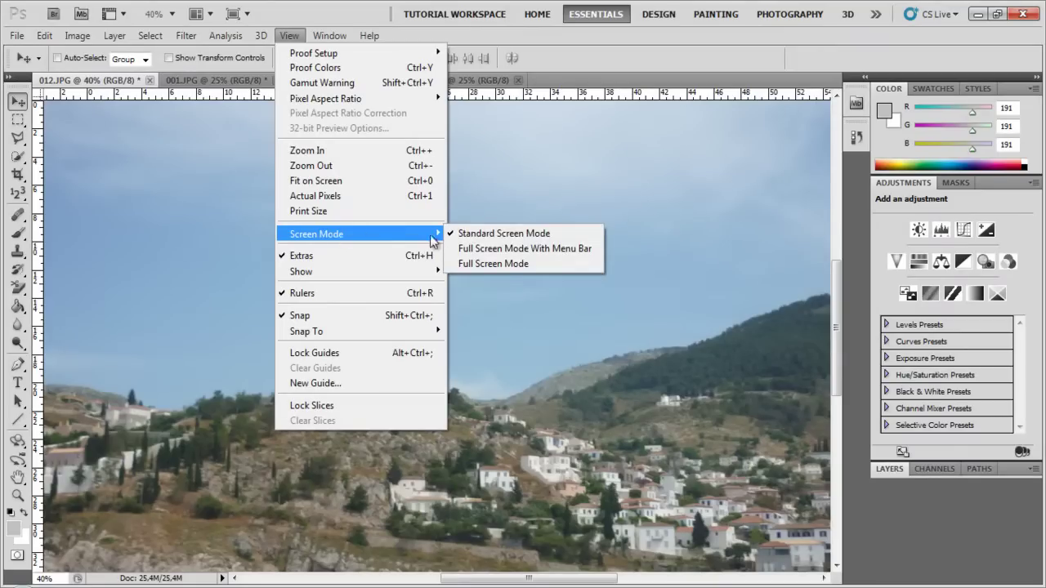
click(342, 8)
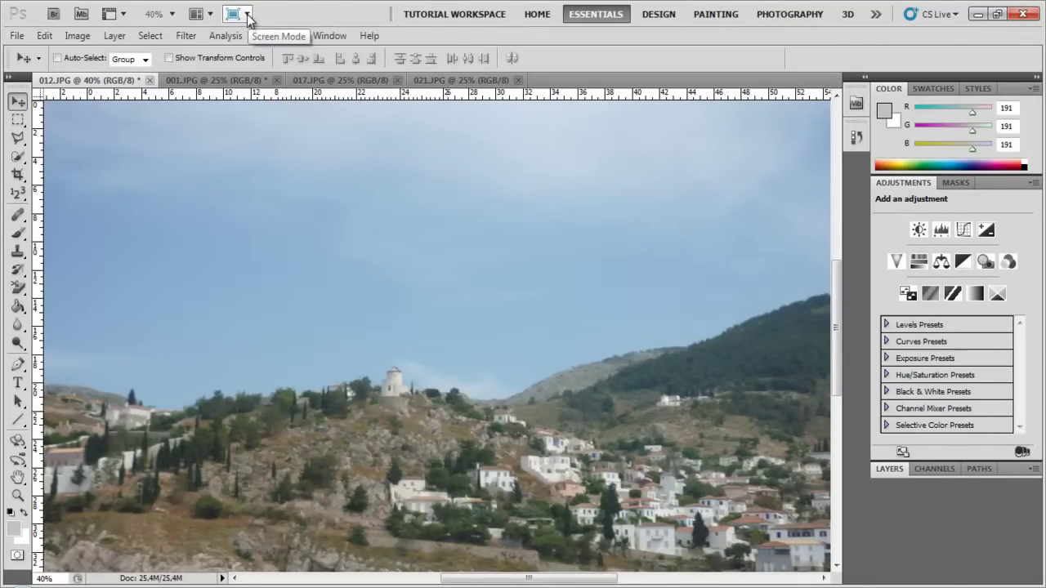
click(293, 36)
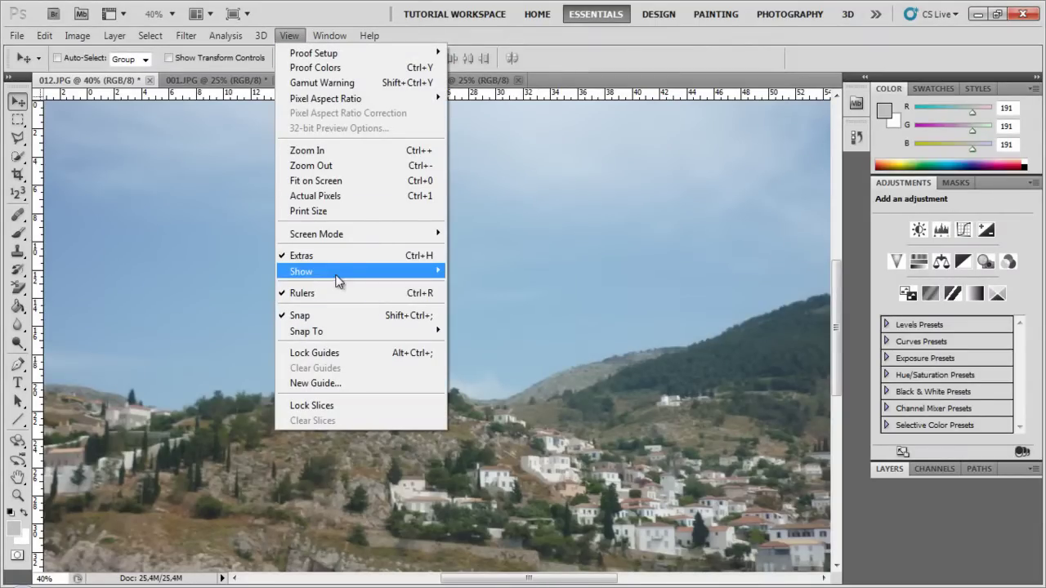
mouse_move(338, 276)
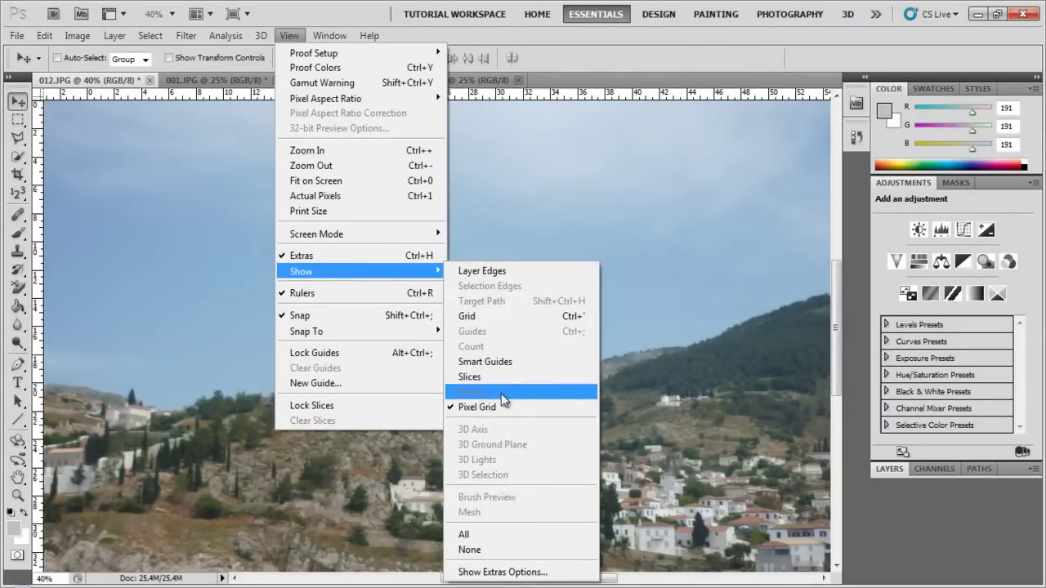
click(483, 316)
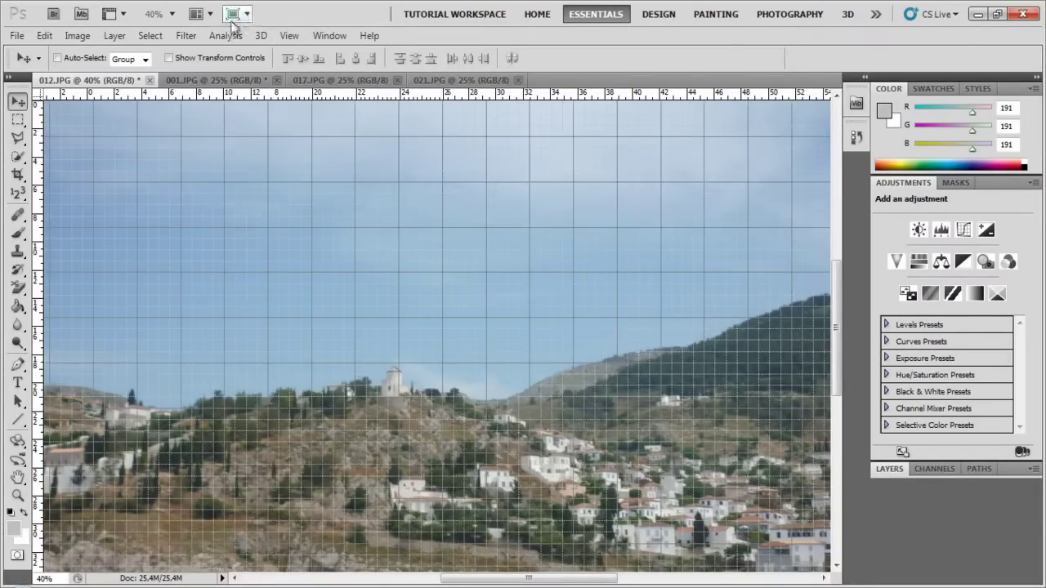
click(286, 35)
mouse_move(361, 270)
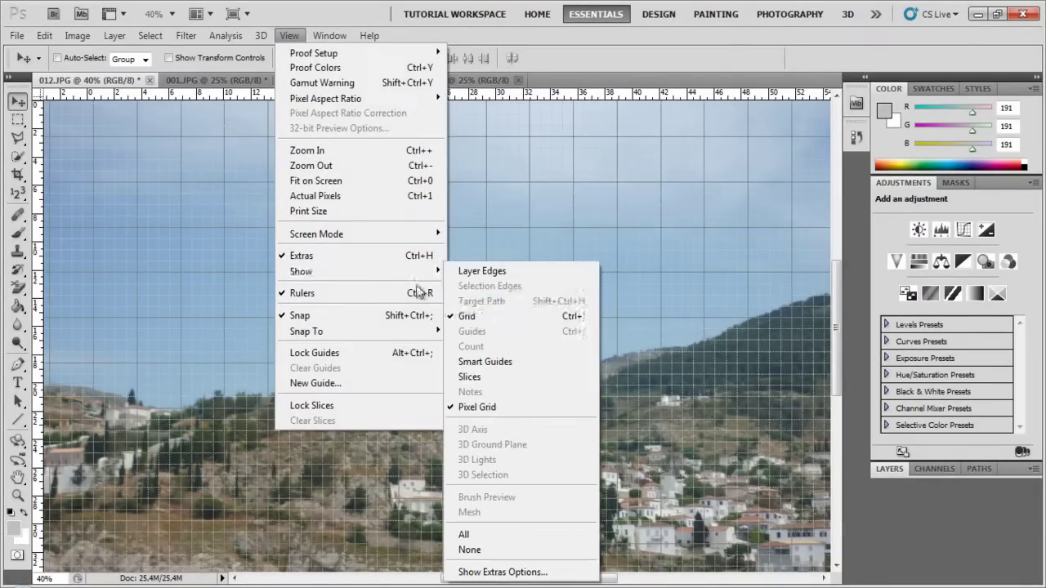
click(480, 318)
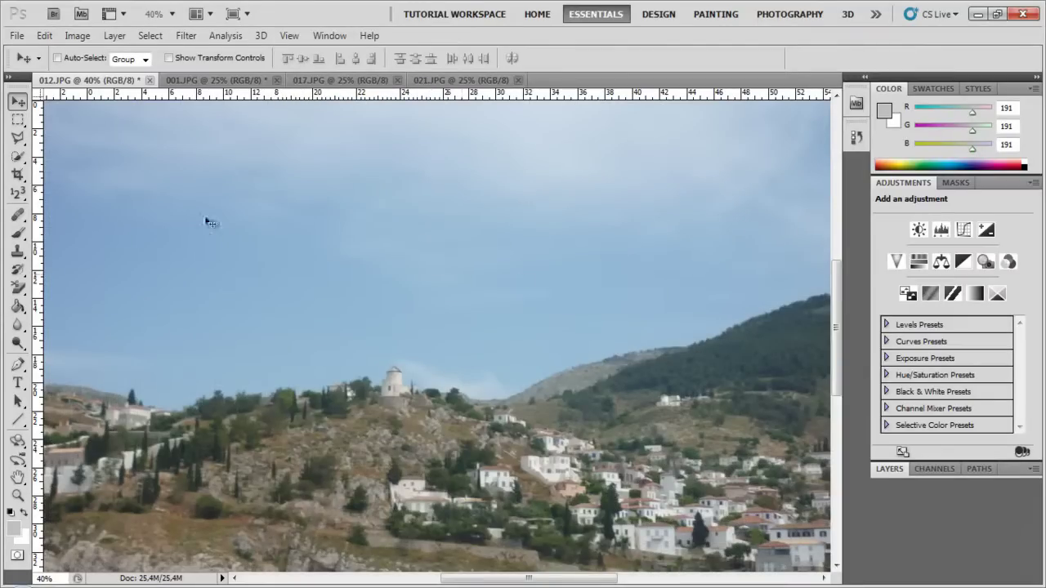
click(287, 40)
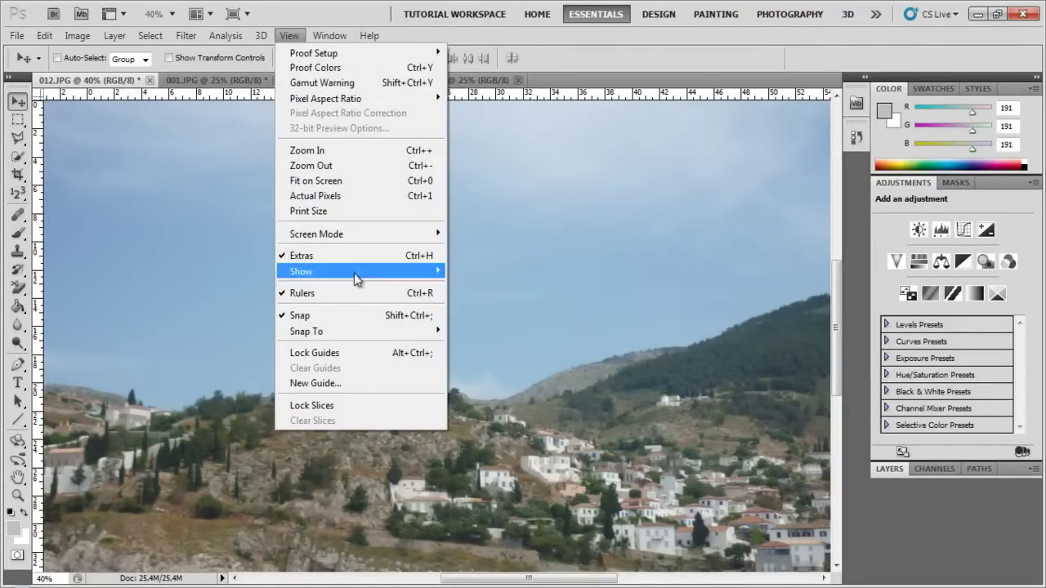
mouse_move(357, 272)
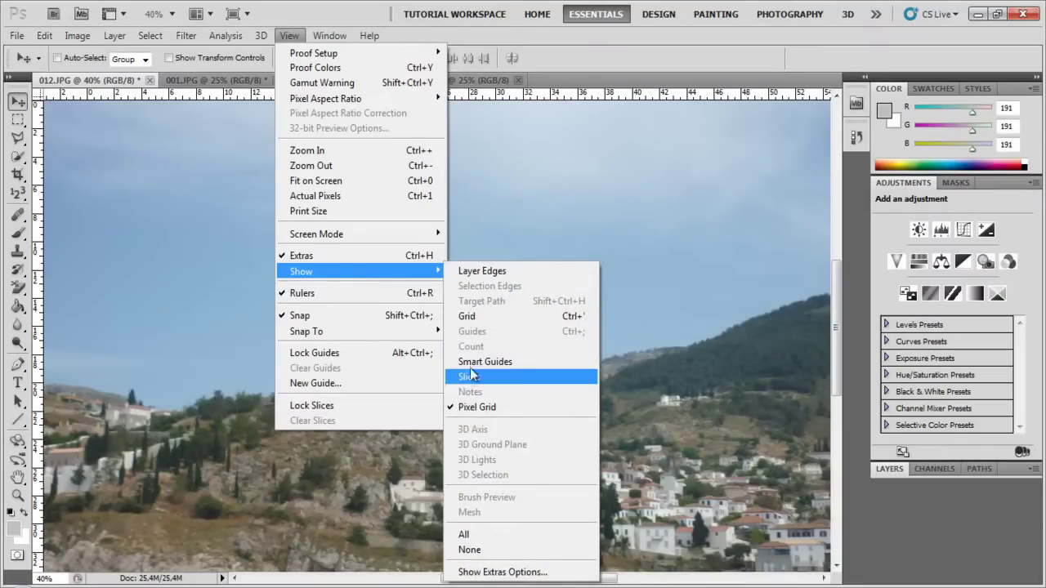
mouse_move(378, 333)
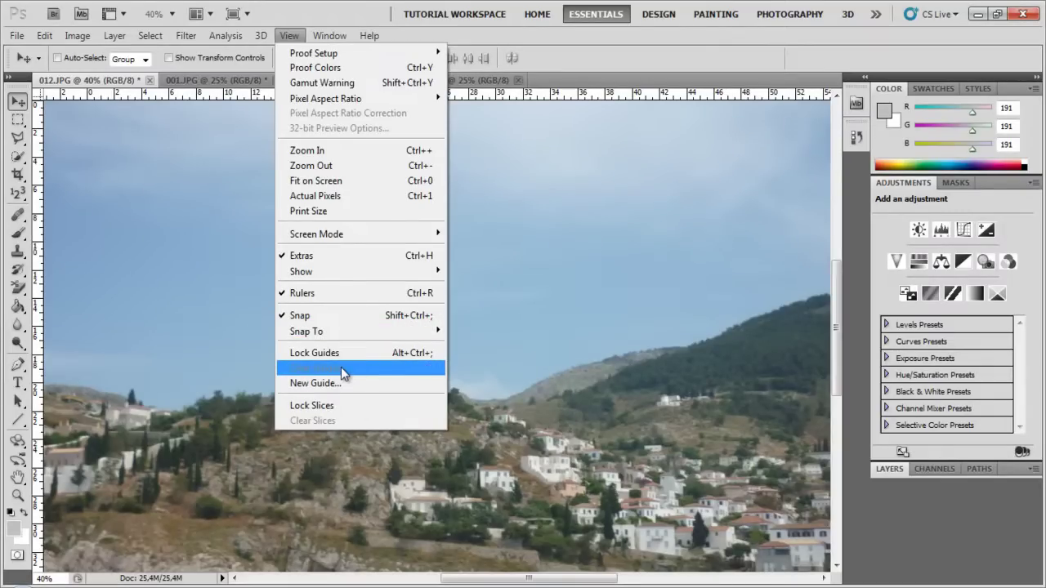
Step: Draw and deselect a rectangular marquee over the sky, then go to View > New Guide
click(188, 362)
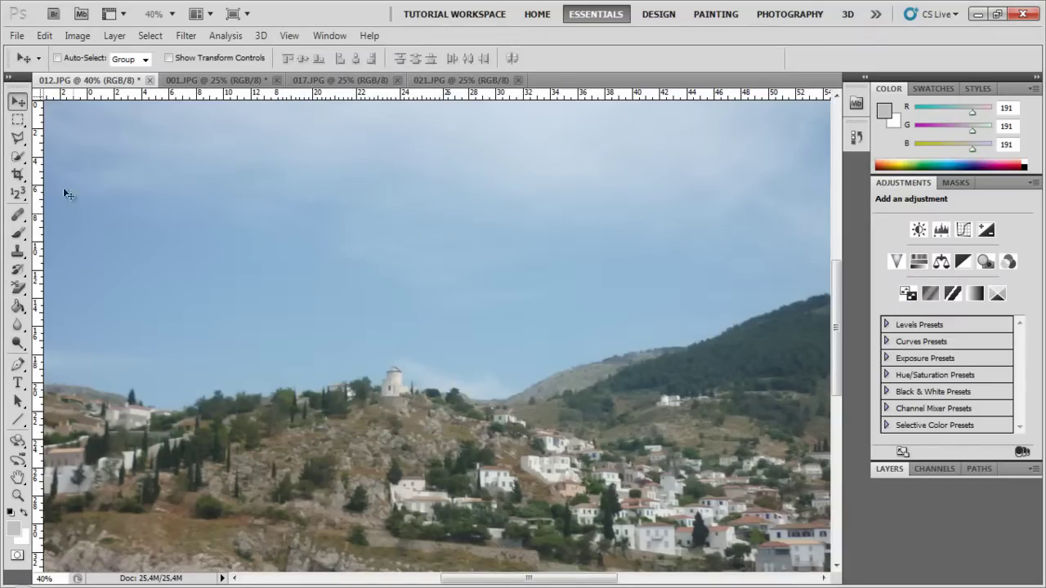
click(18, 120)
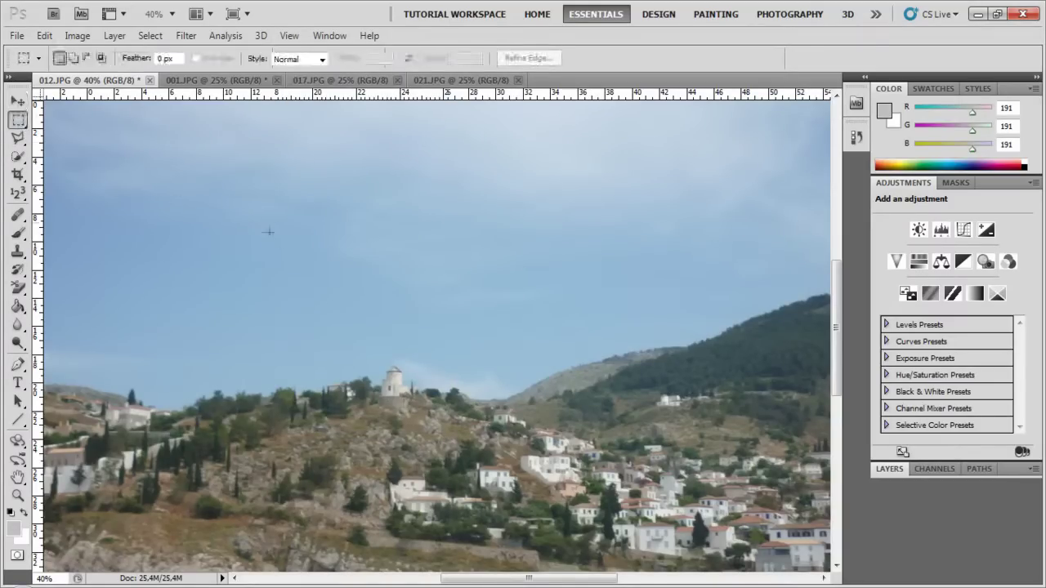
drag(262, 222, 427, 409)
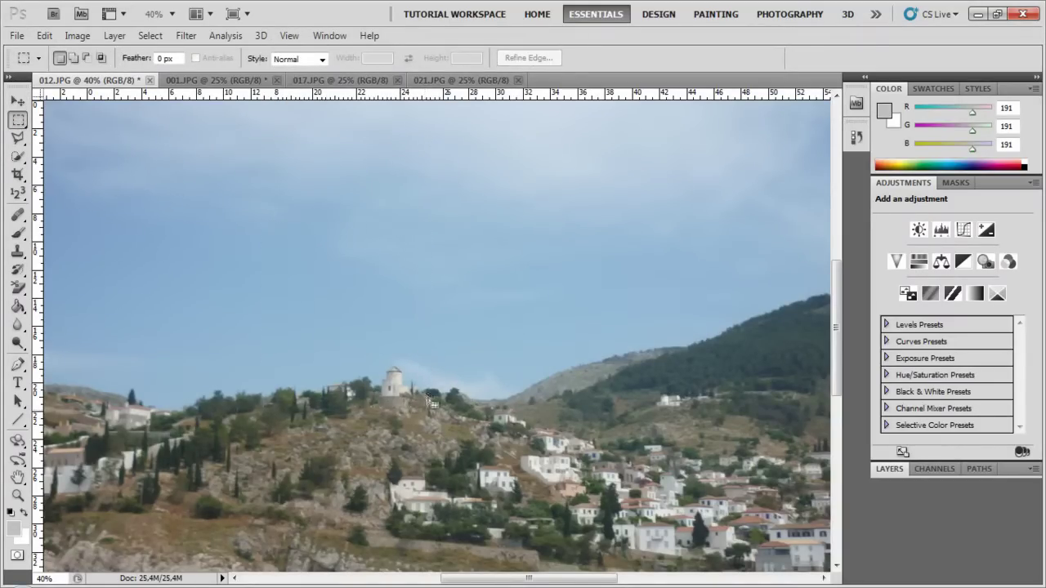
click(477, 303)
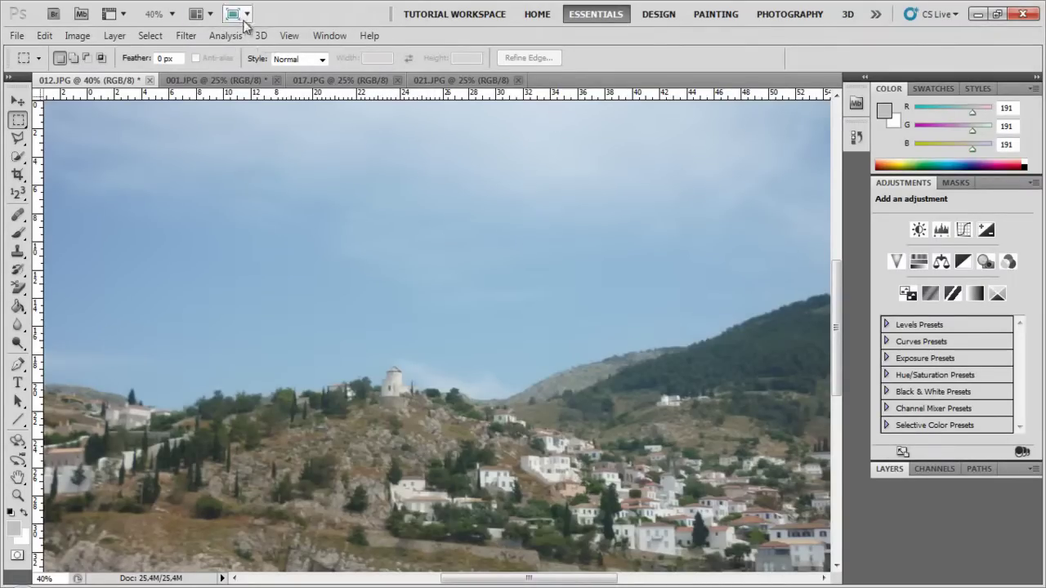
click(289, 35)
mouse_move(372, 341)
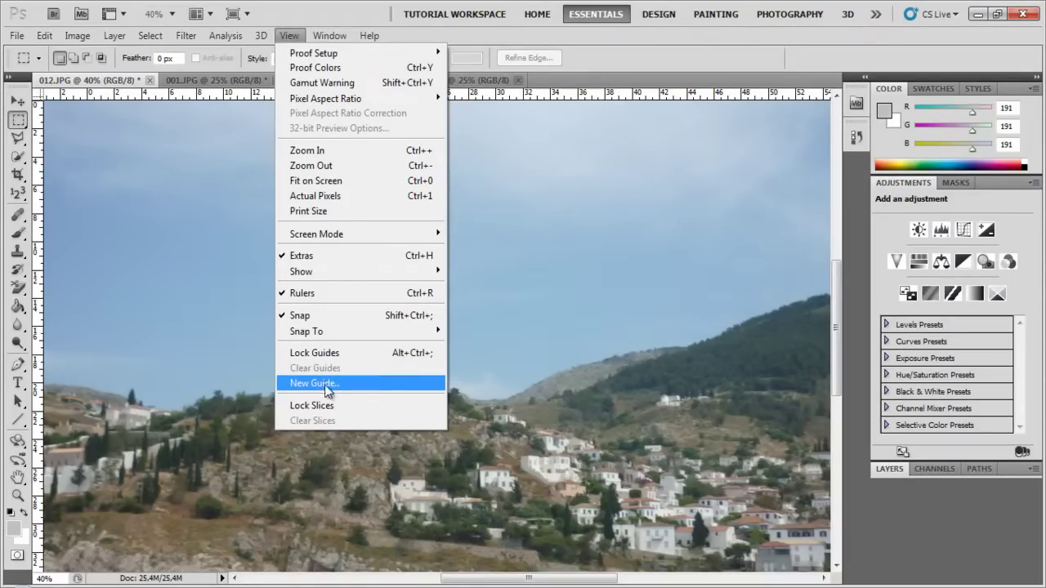
Step: Add a horizontal guide through the New Guide dialog
click(332, 387)
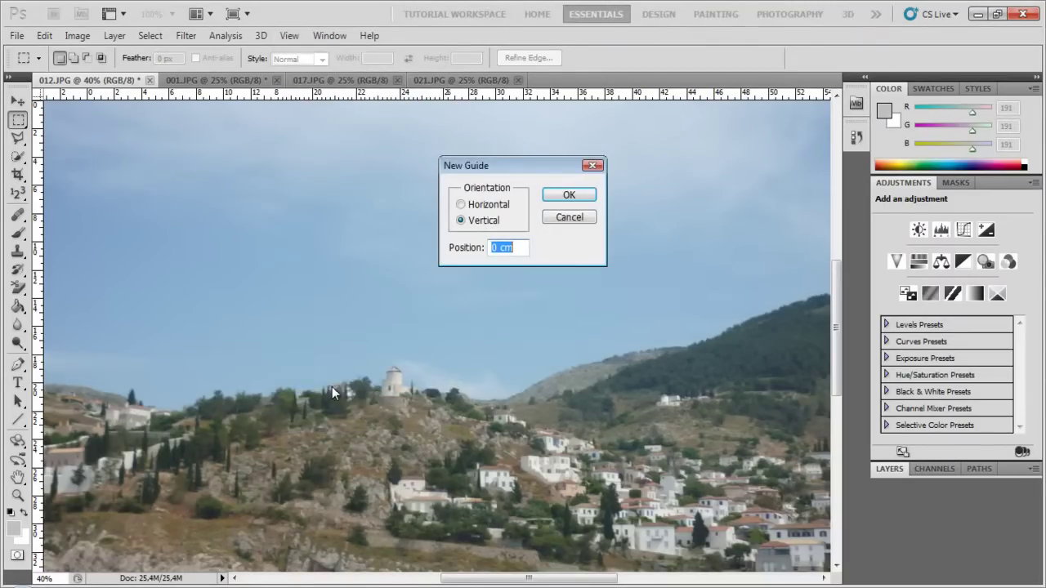
double_click(493, 247)
click(472, 204)
click(550, 194)
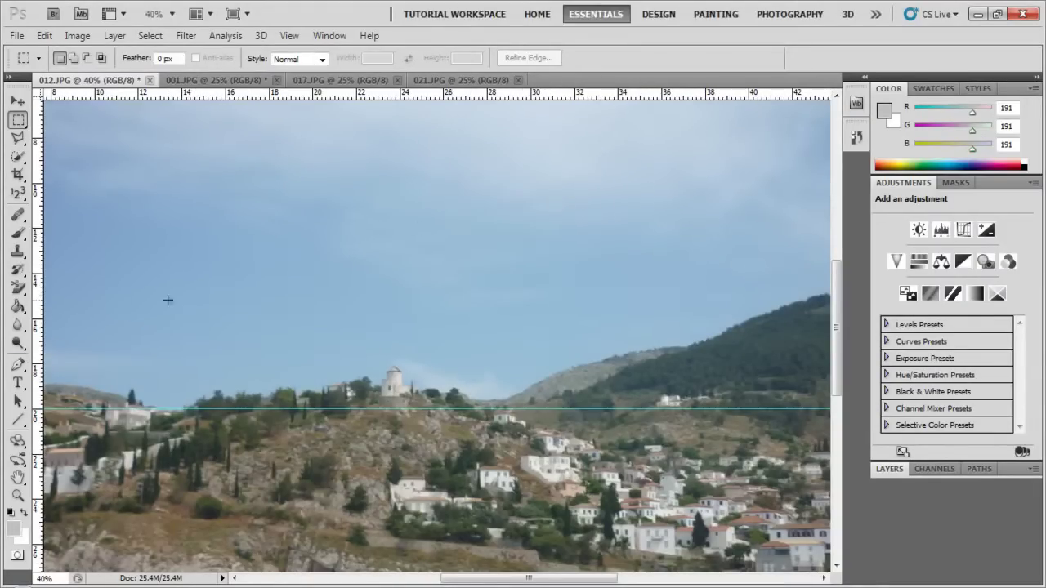
Step: Zoom out to 20% and drag the horizontal guide off the photo with the Move tool
click(151, 15)
click(151, 13)
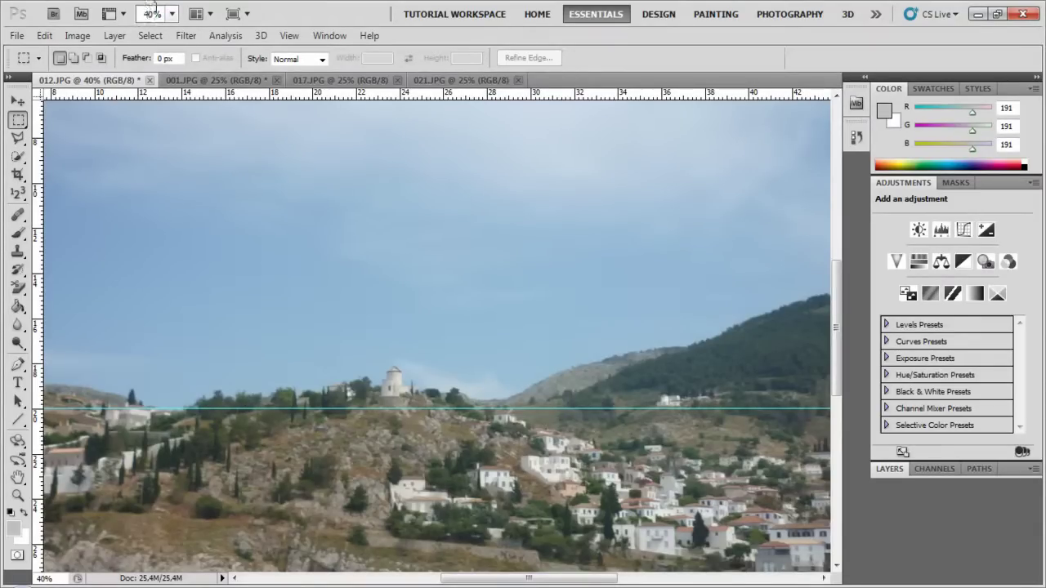
text(2)
key(Return)
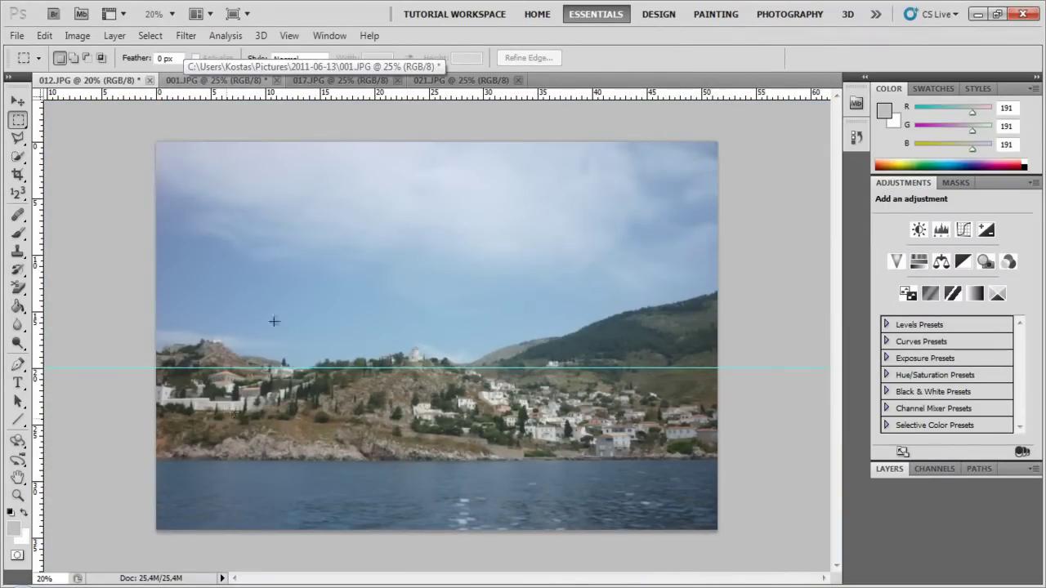
click(18, 100)
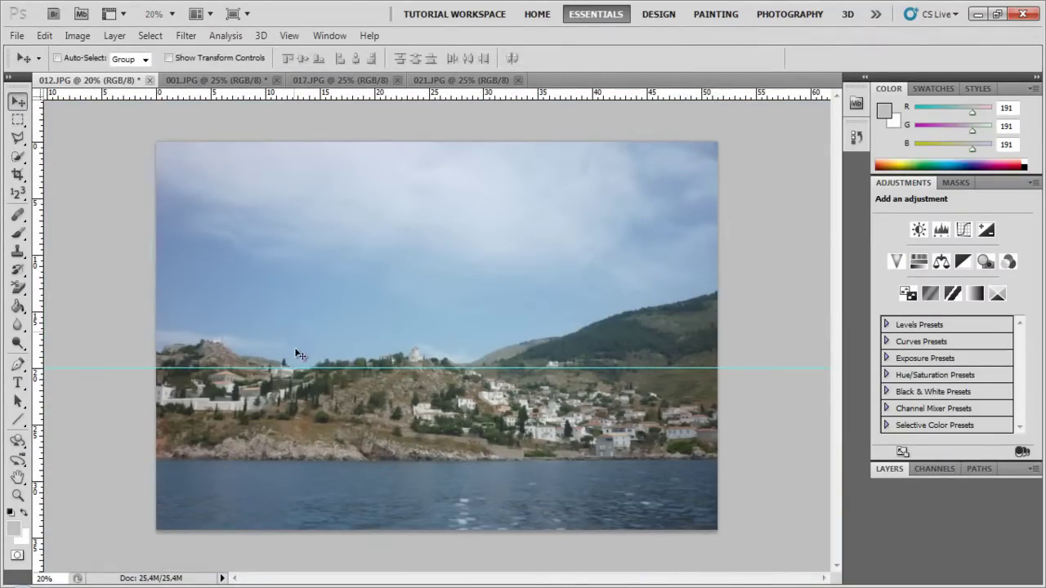
drag(299, 367, 336, 30)
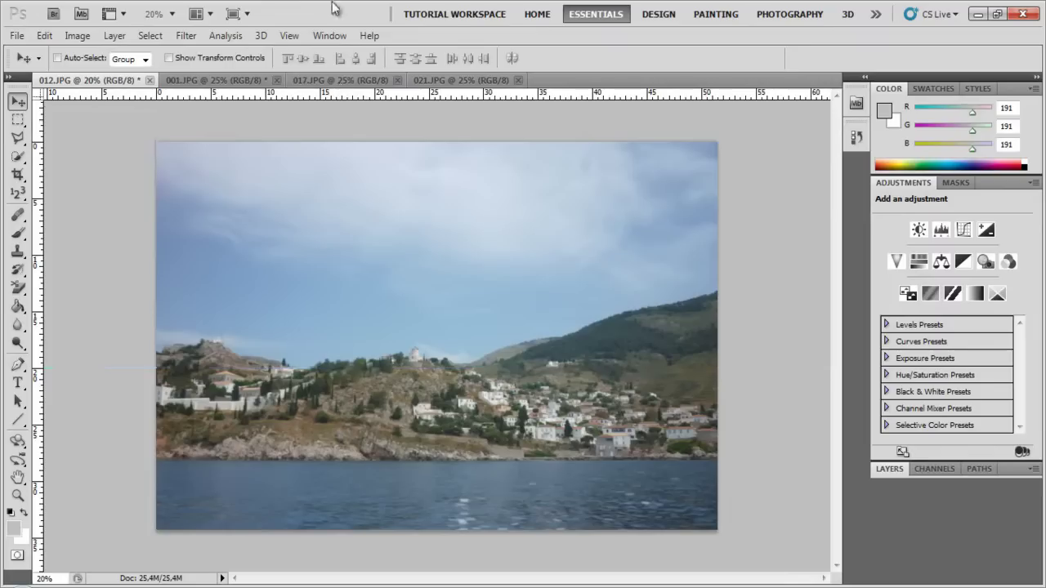
Step: Measure a 15.2° angle from the shoreline to the hillside with the Ruler tool, then clear it
click(234, 37)
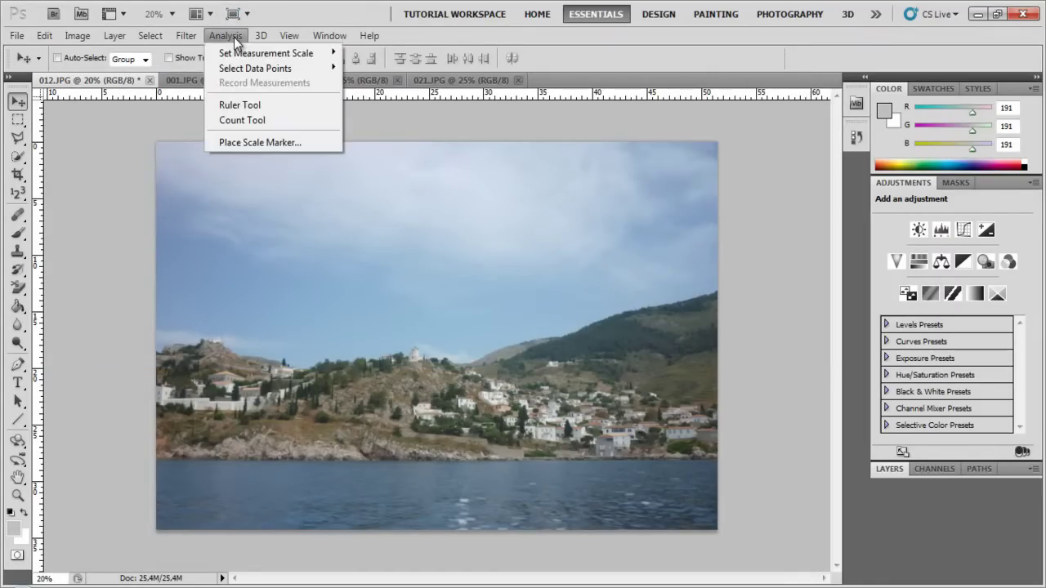
click(244, 106)
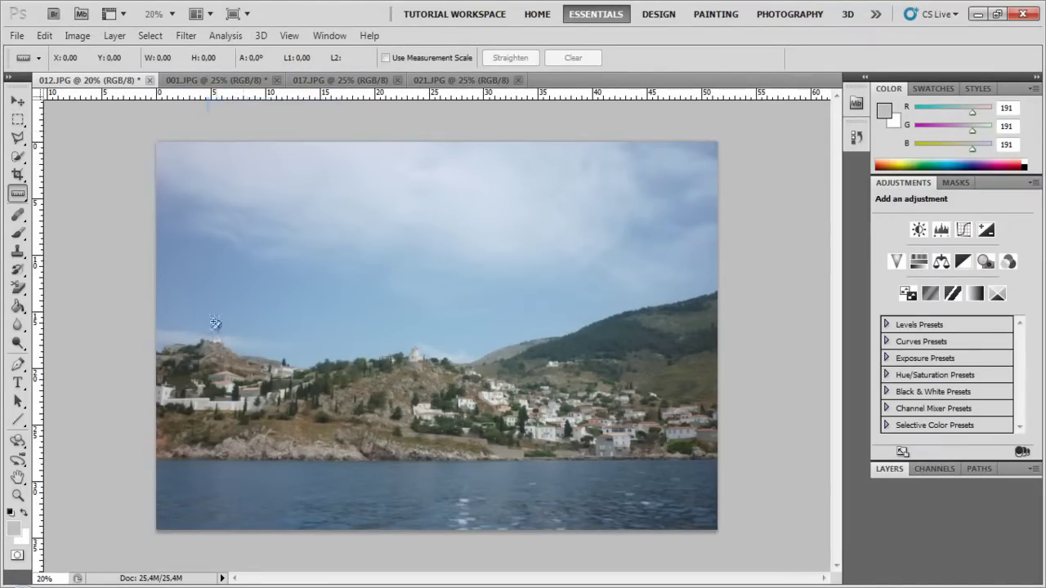
drag(218, 462, 618, 349)
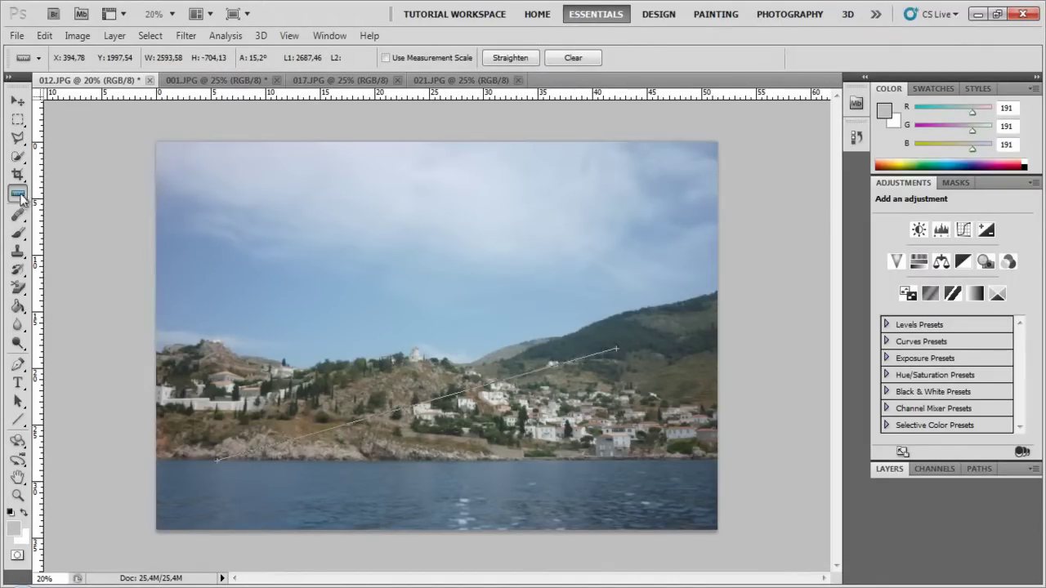
drag(19, 199, 49, 229)
click(572, 59)
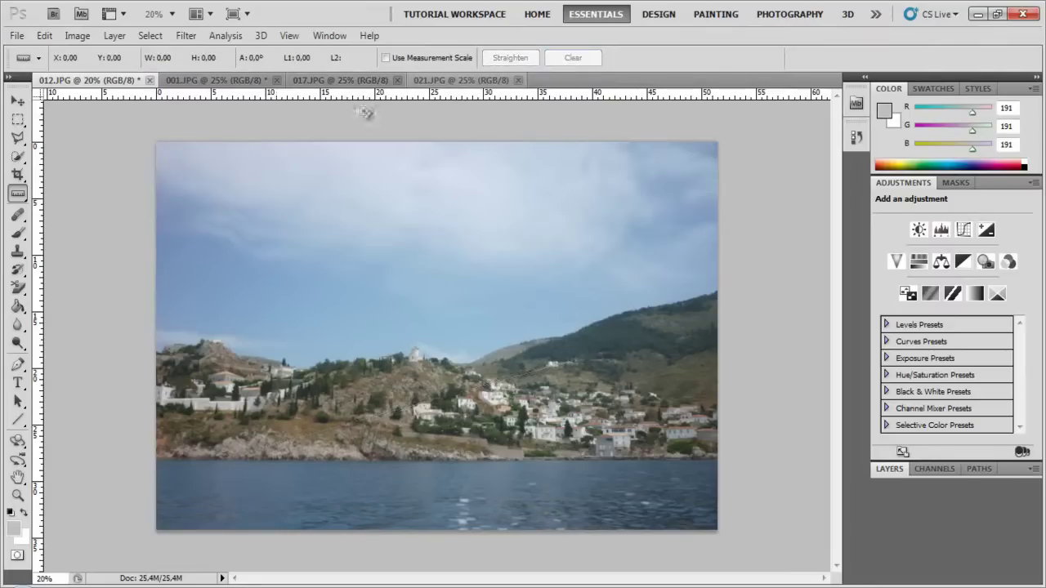
Step: Place eleven Count tool markers across the sky, then clear them to reset the count to 0
click(224, 38)
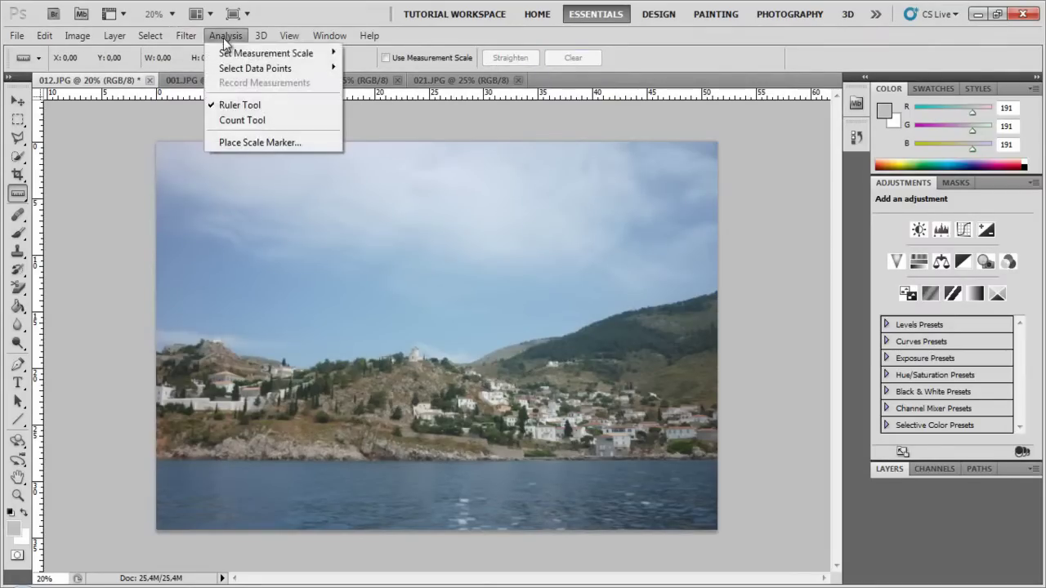
click(238, 121)
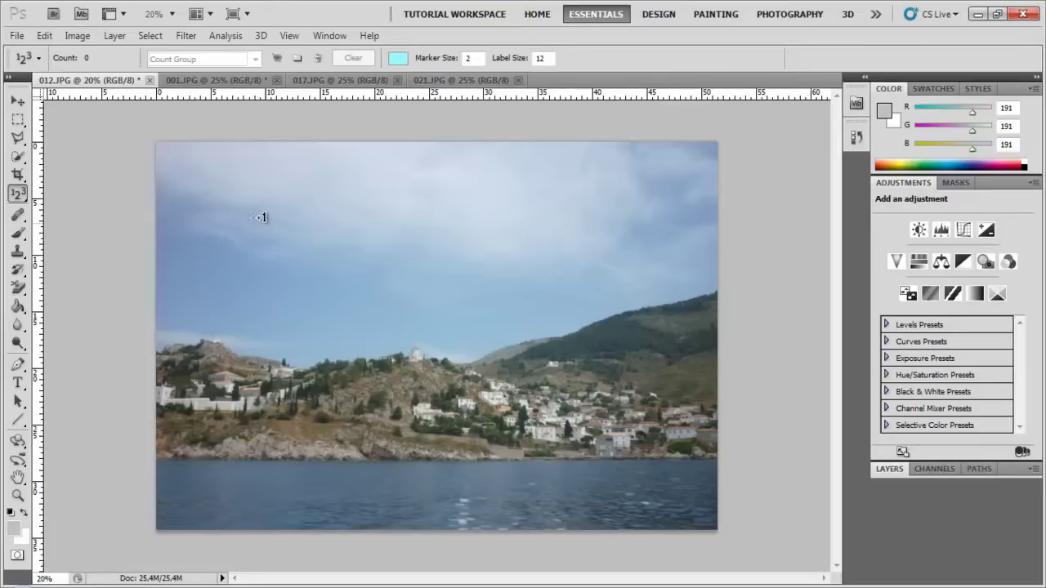
click(261, 200)
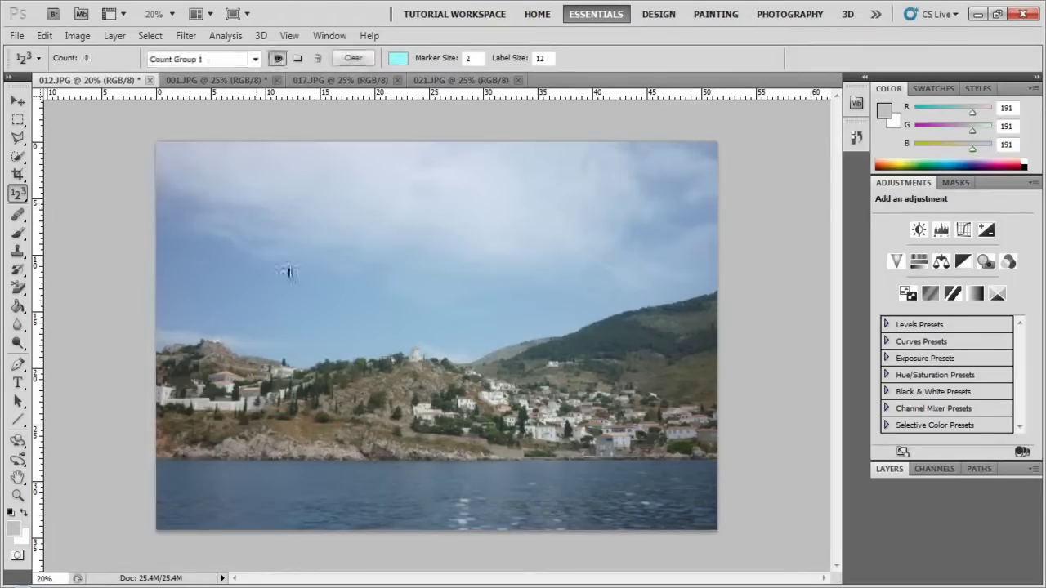
click(286, 270)
double_click(391, 312)
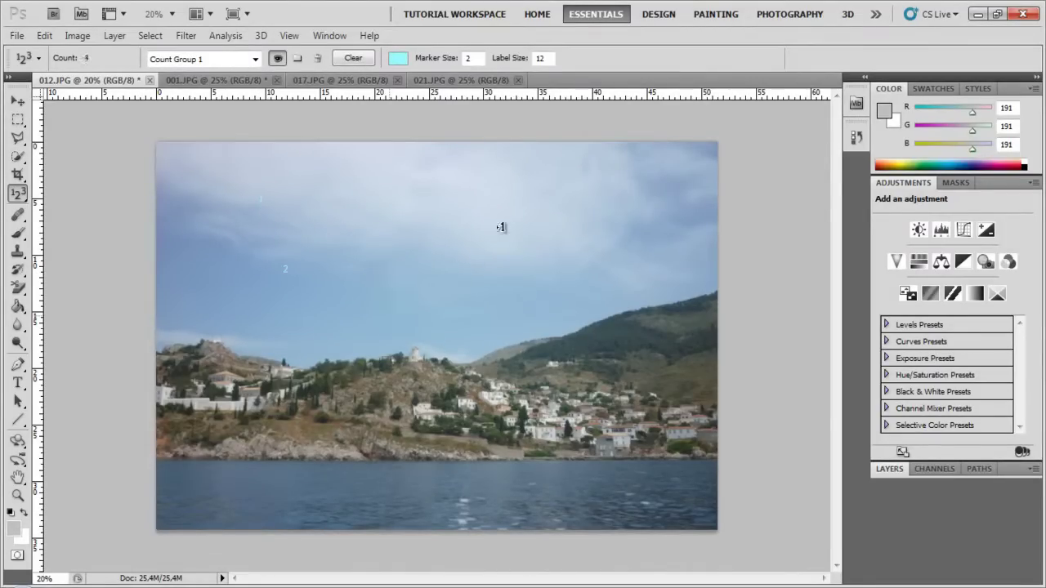
double_click(524, 304)
click(611, 217)
click(408, 230)
click(438, 194)
double_click(459, 277)
click(341, 60)
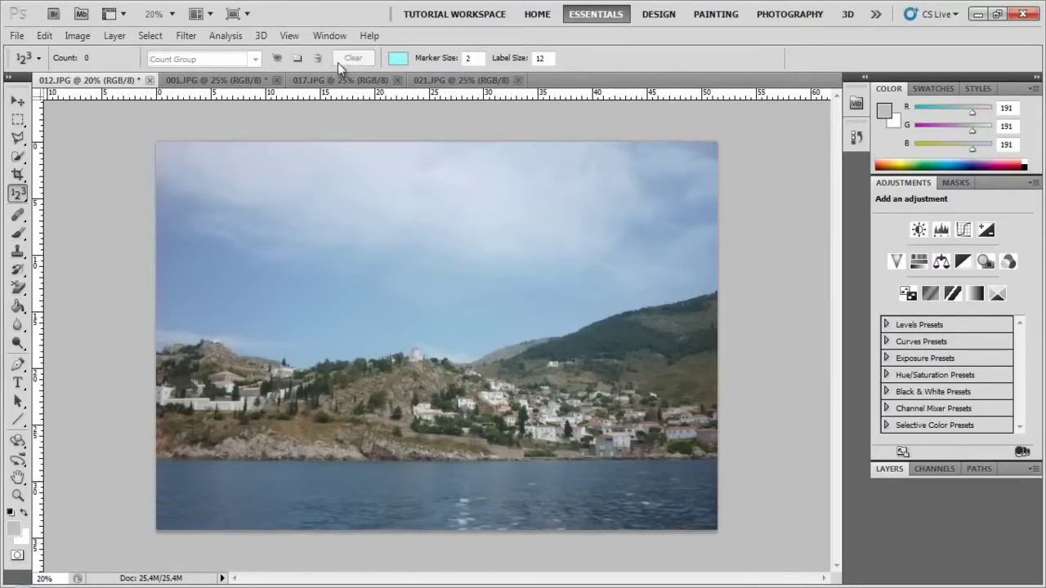